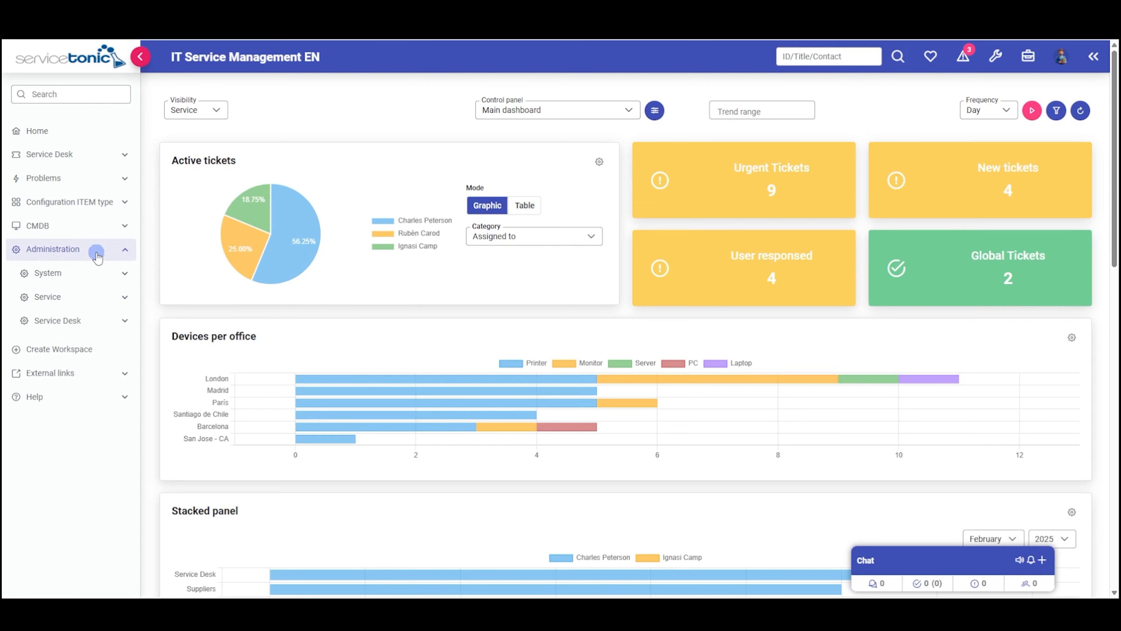
- Open the Agents page under Administration > Service
left_click(72, 293)
left_click(67, 368)
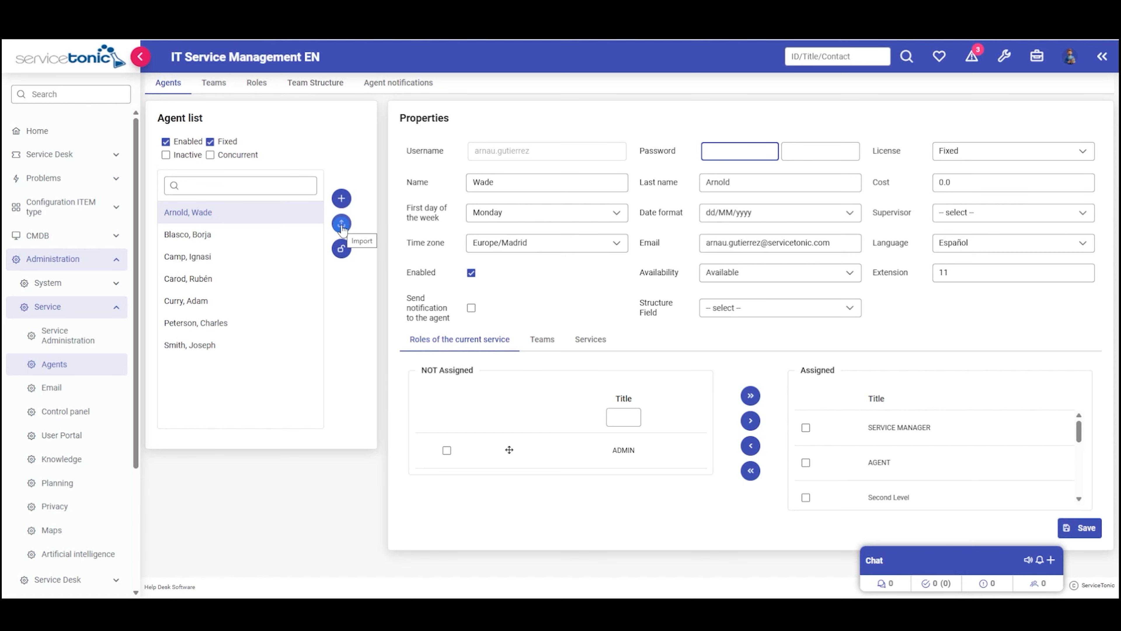
left_click(342, 224)
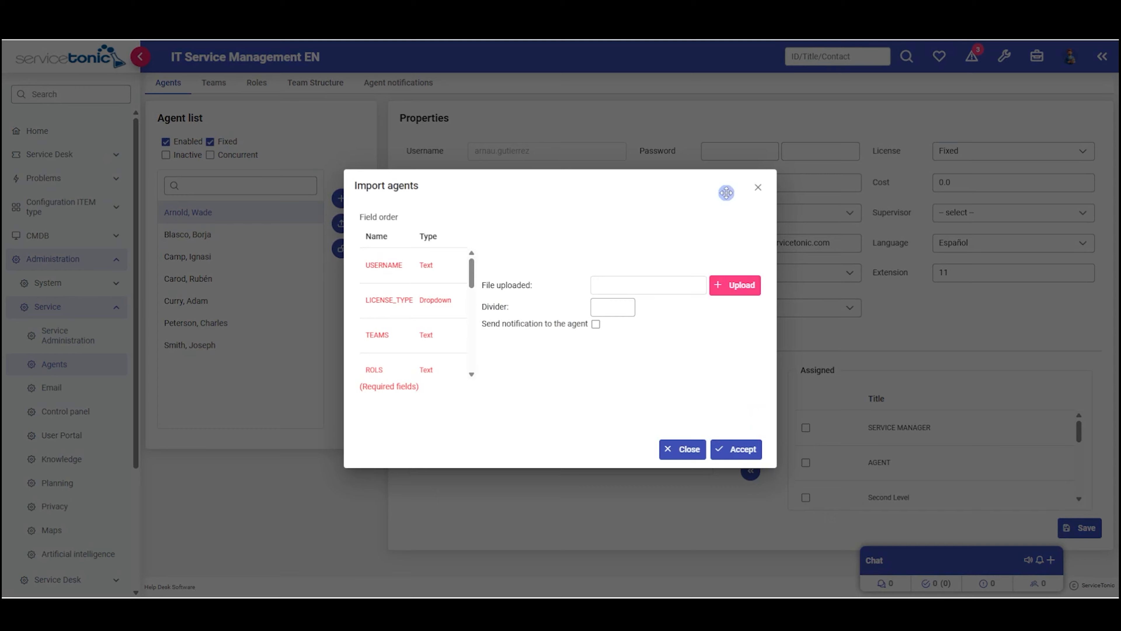
left_click(757, 188)
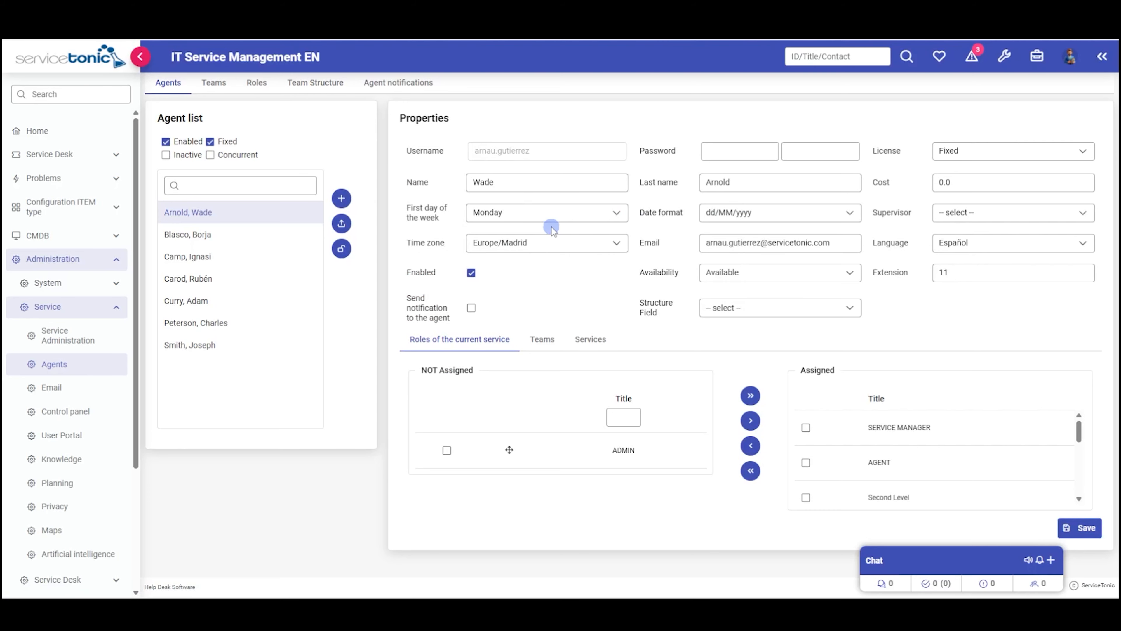
- Add a new agent with a username and the password entered twice
left_click(342, 198)
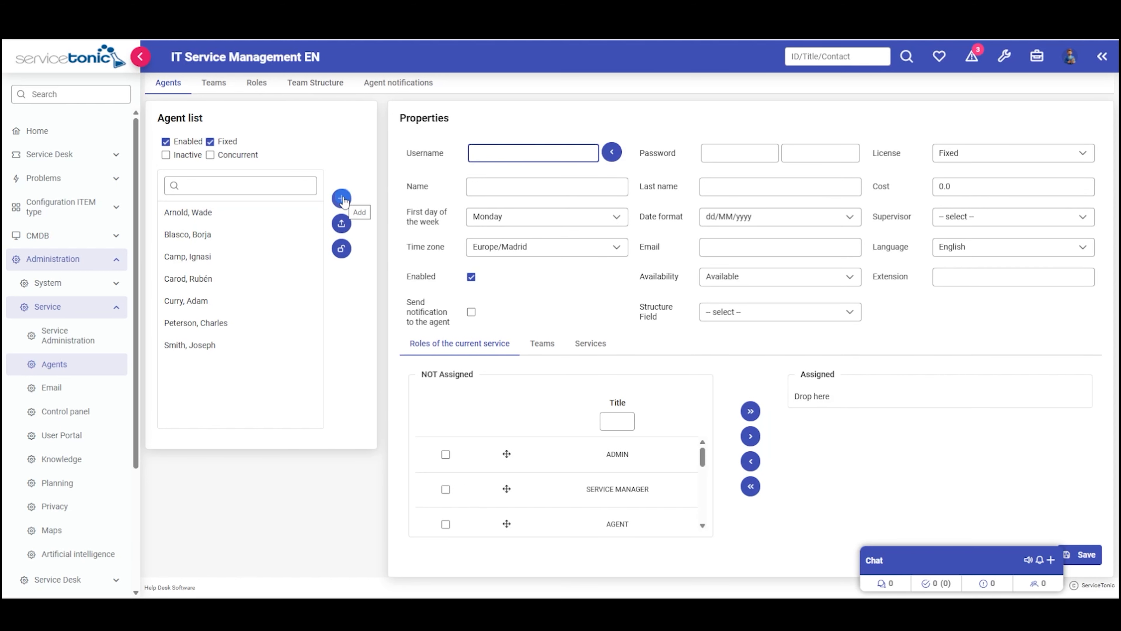
left_click(464, 153)
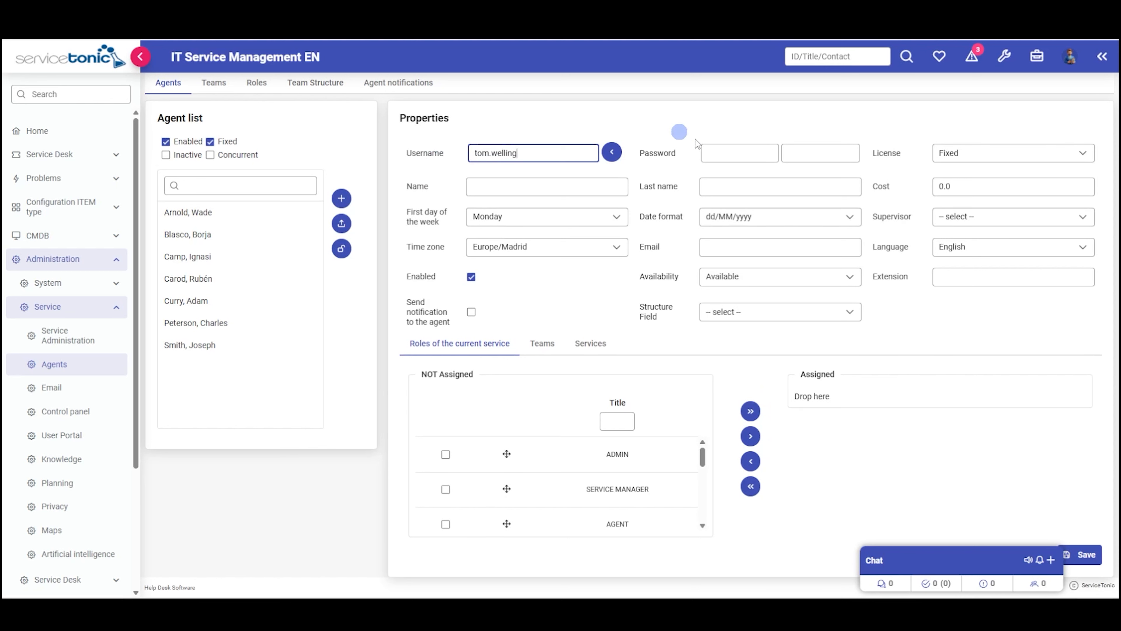
left_click(722, 153)
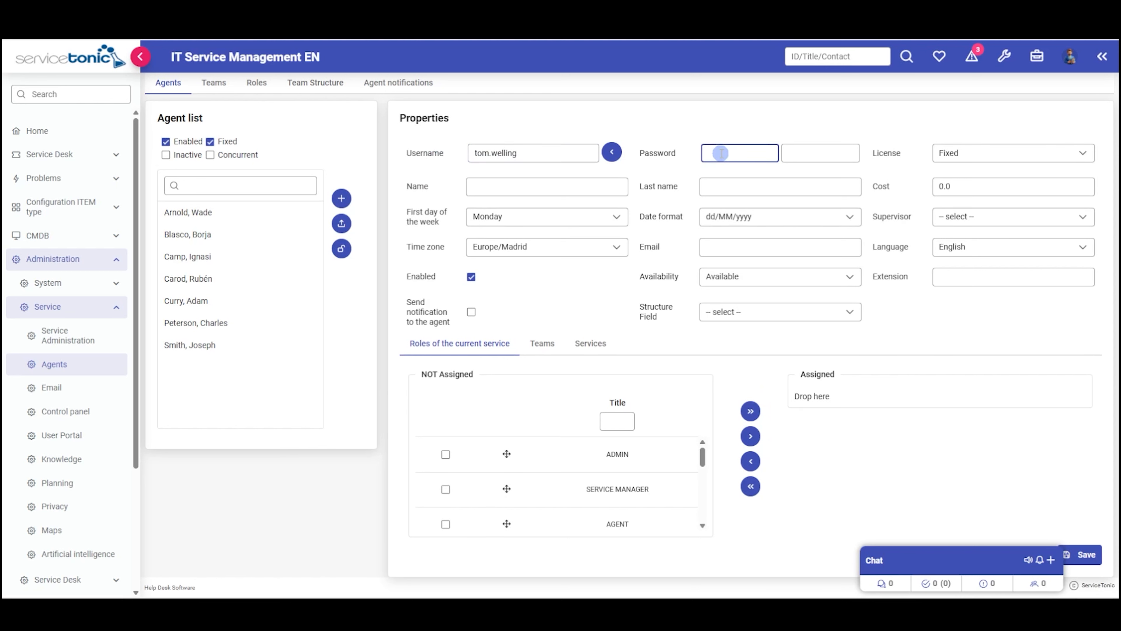
type("*********")
left_click(793, 156)
type("******")
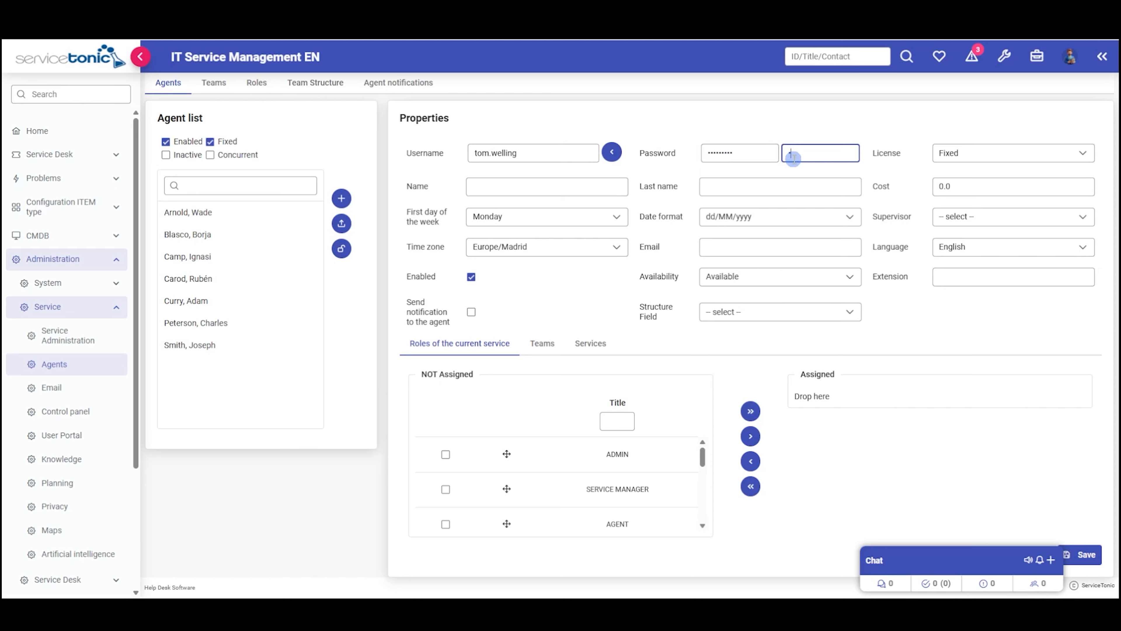
type("***")
- Fill in the new agent's first name, last name and e-mail address
left_click(526, 186)
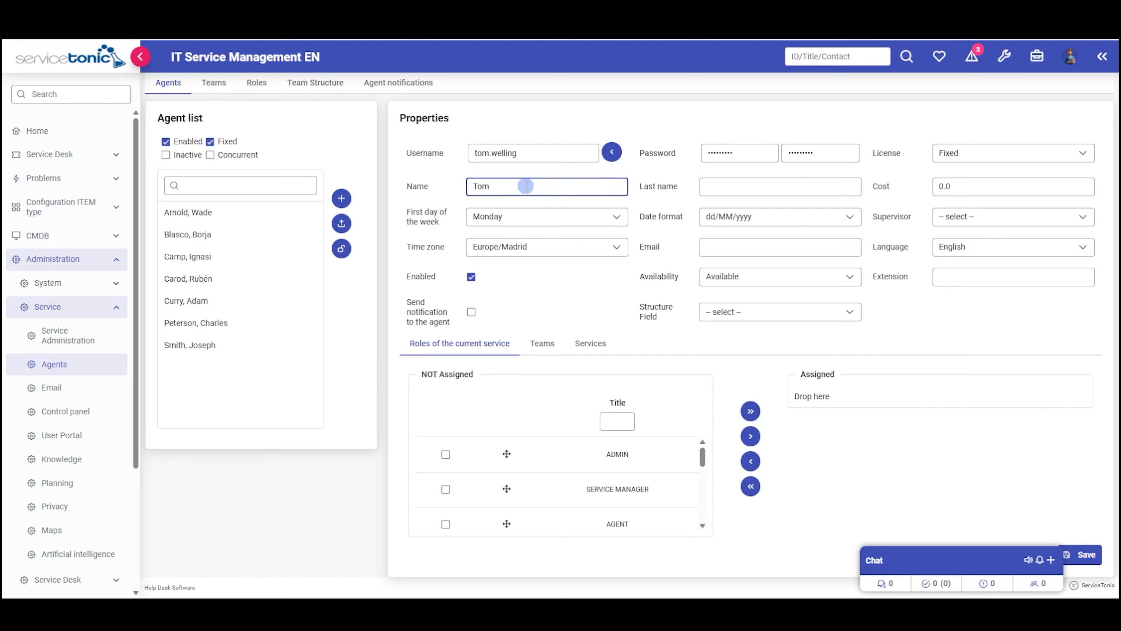
left_click(727, 185)
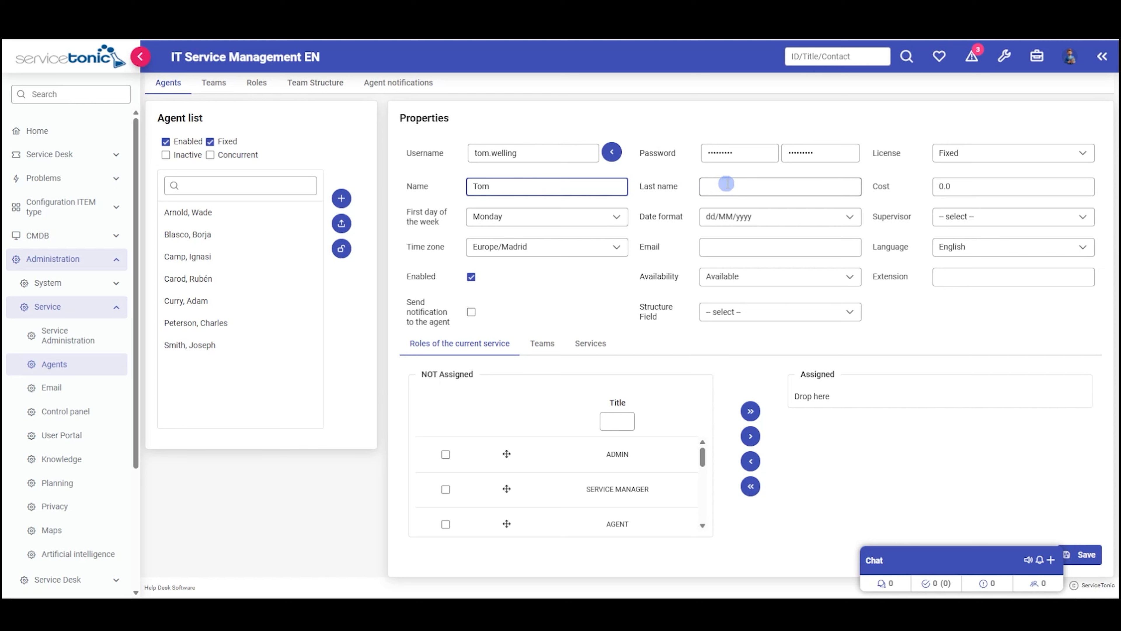
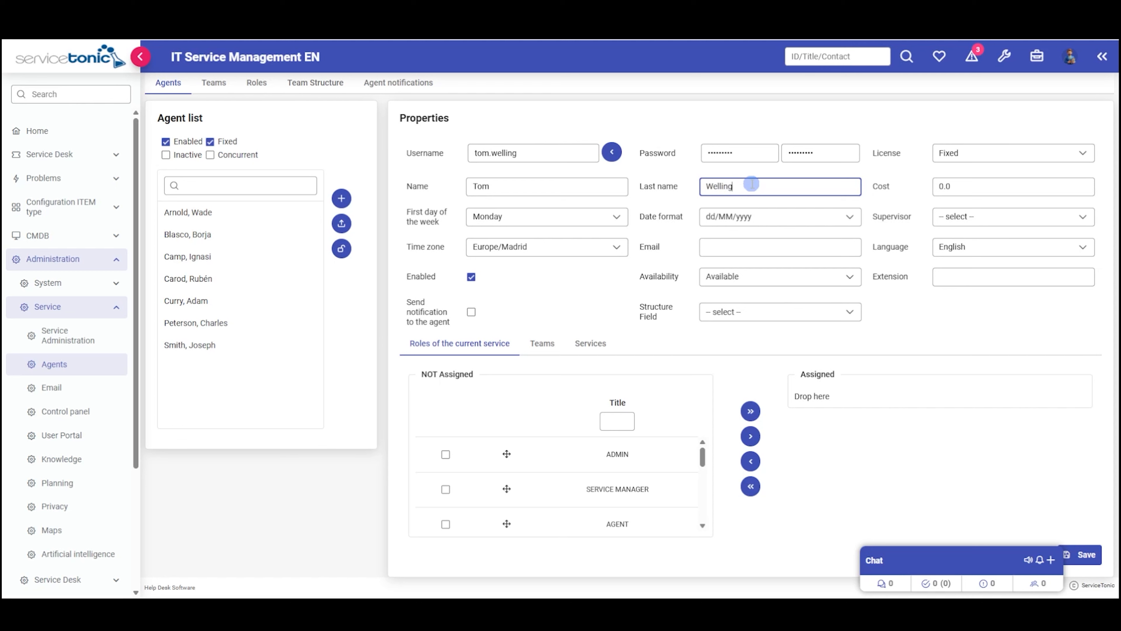
left_click(744, 246)
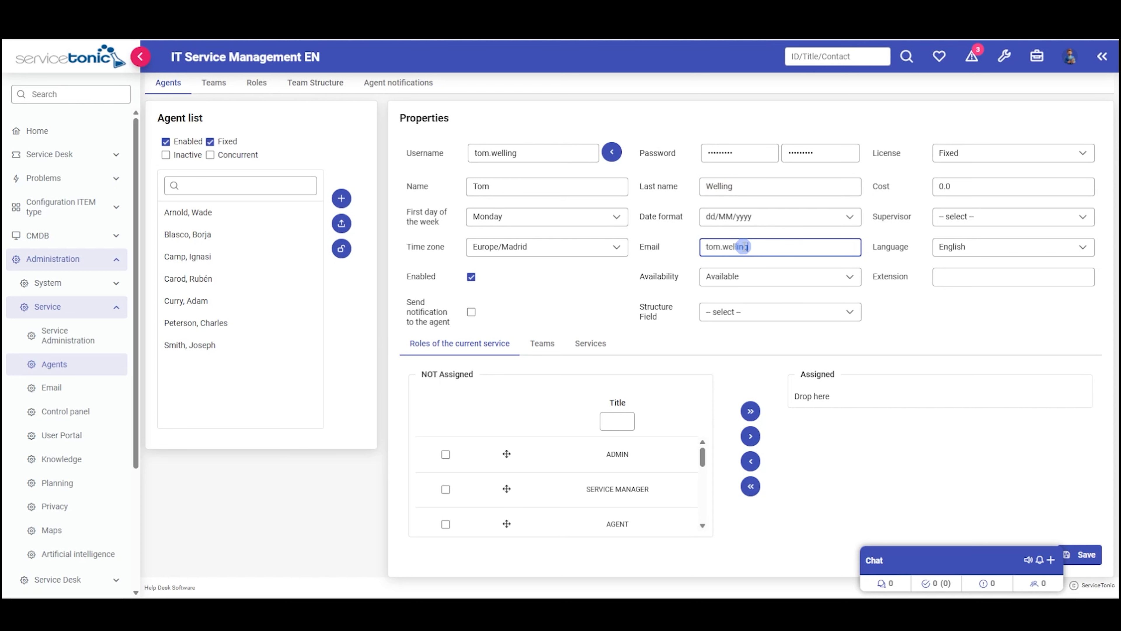
- Assign the AGENT role and add the agent to the Service Desk team
left_click(445, 524)
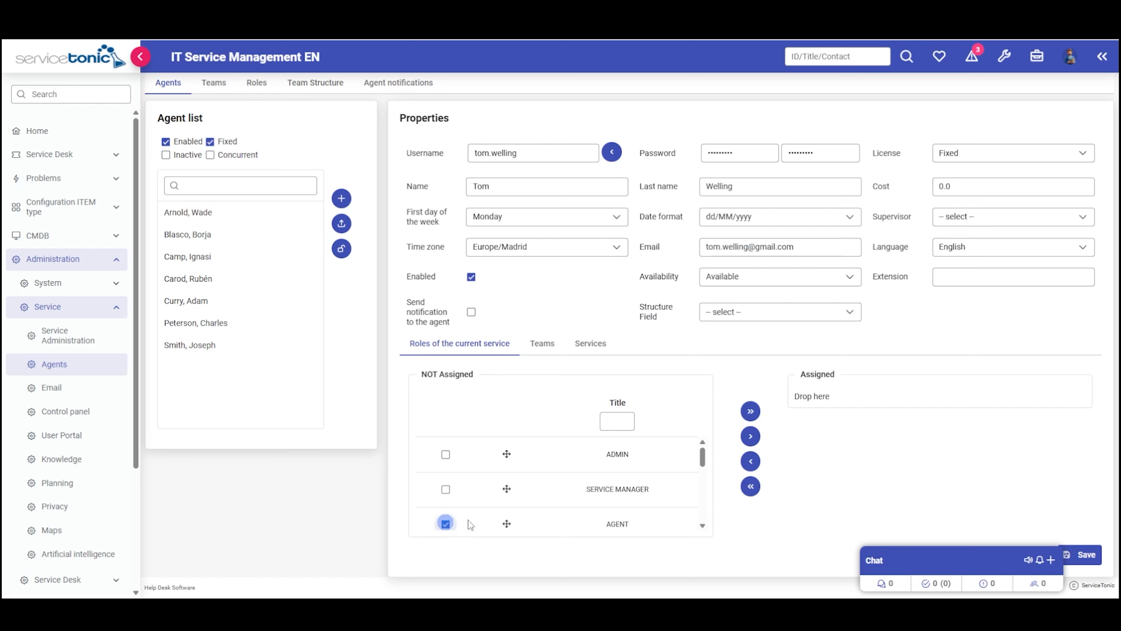
left_click(750, 436)
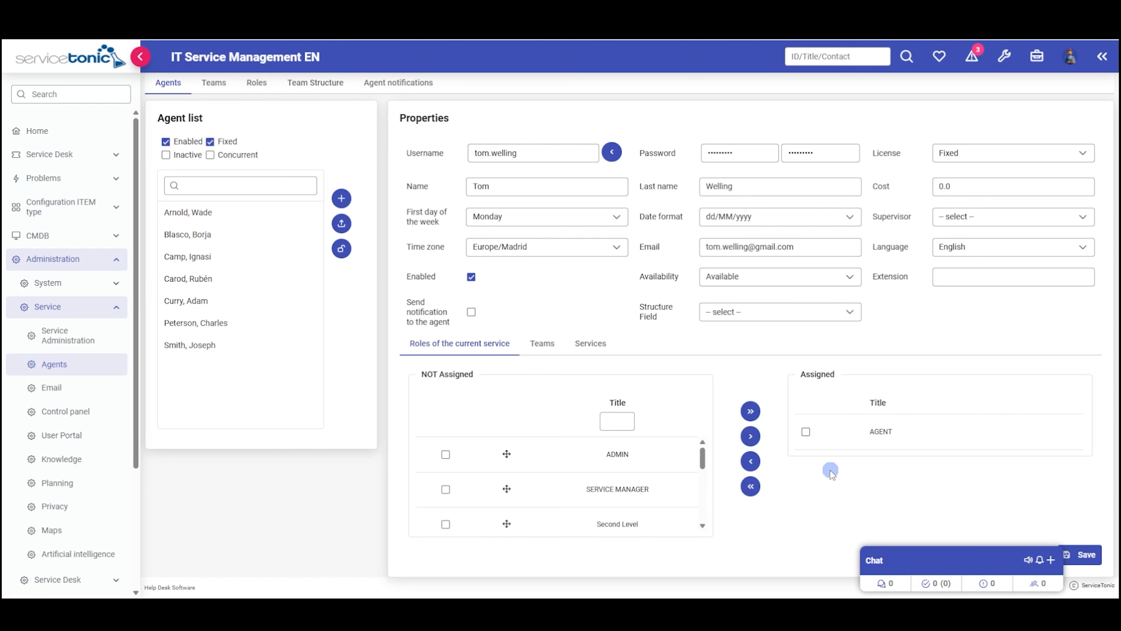
left_click(546, 345)
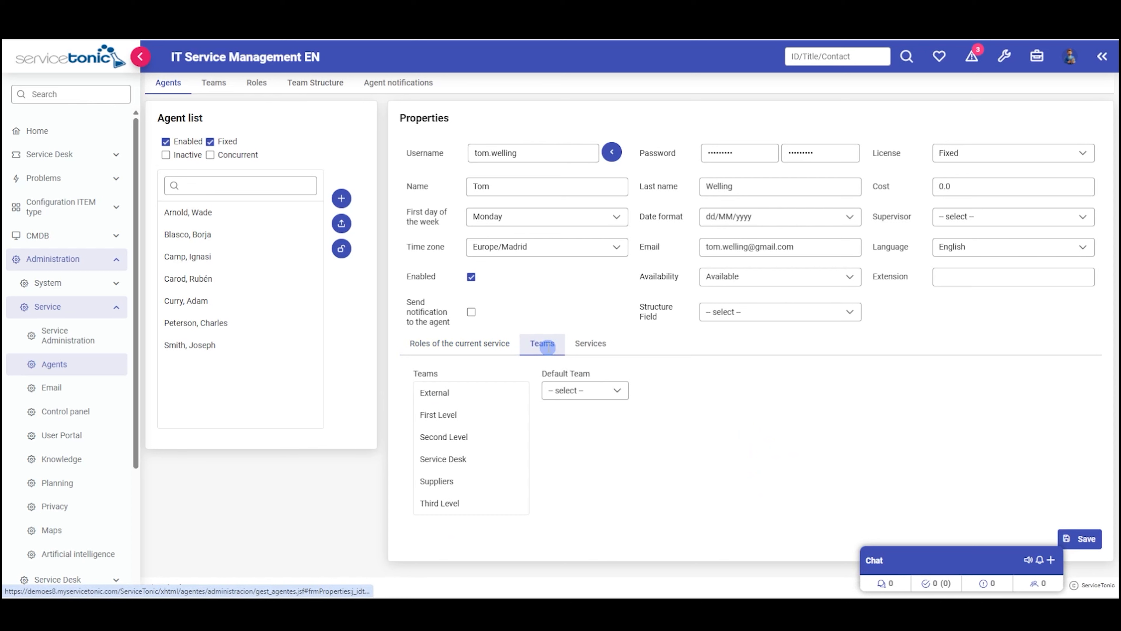
left_click(455, 459)
left_click(454, 460)
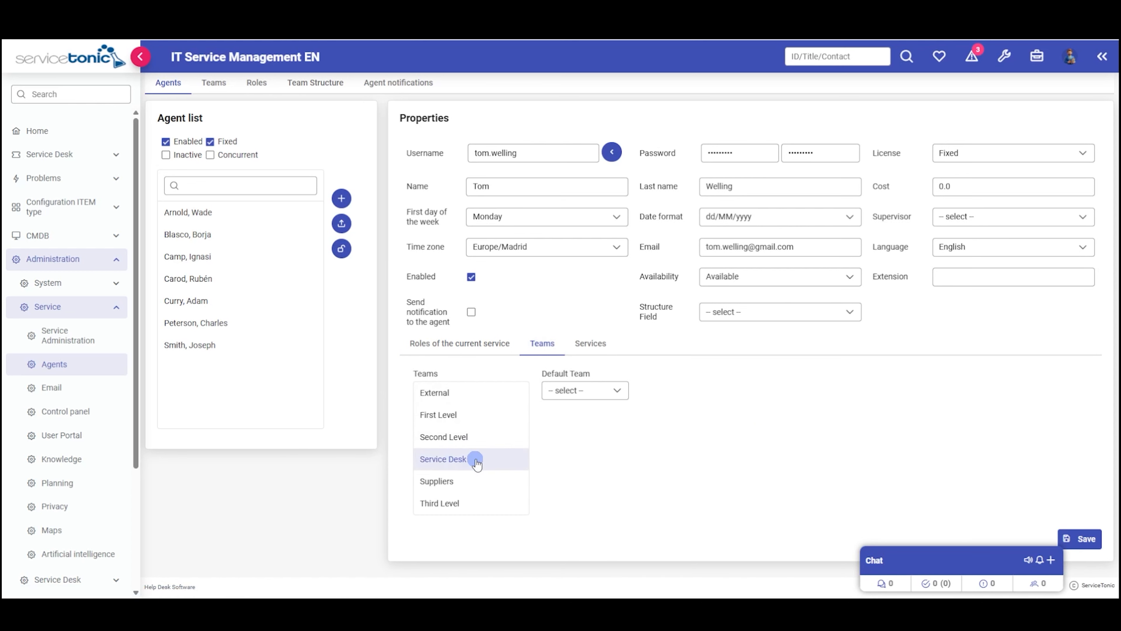
- Make Service Desk the default team and save the new agent
left_click(615, 392)
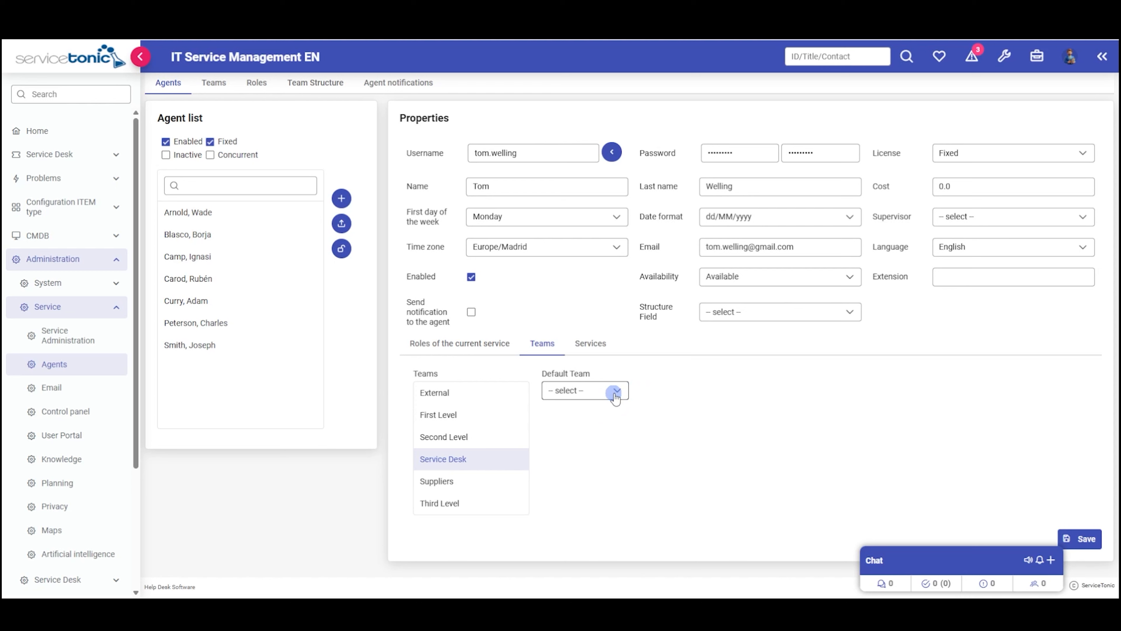
left_click(615, 393)
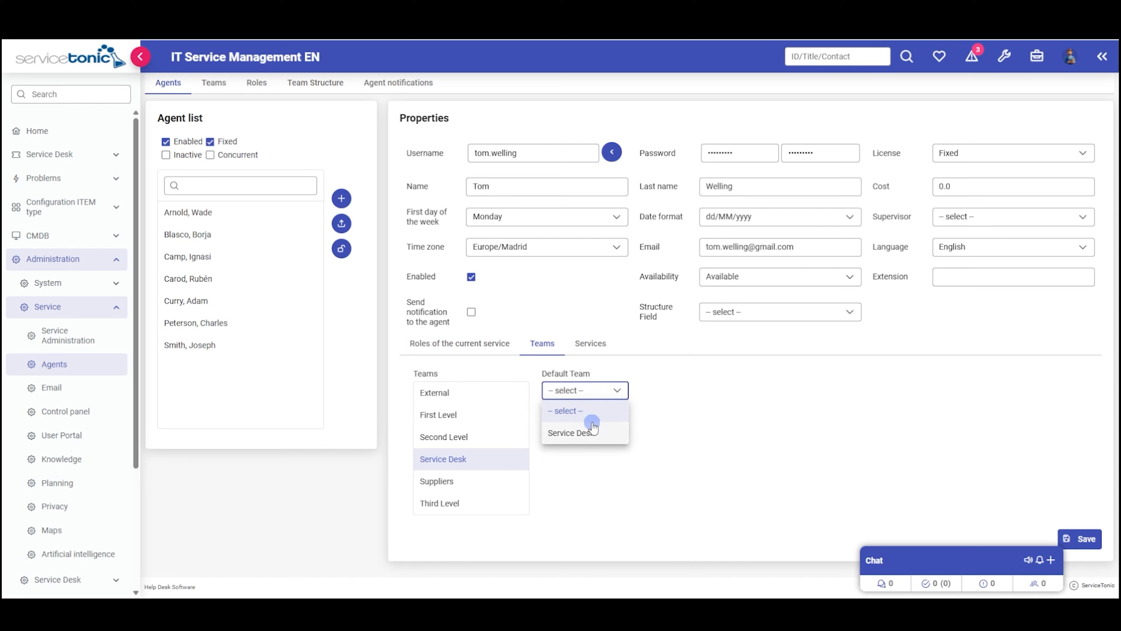
left_click(611, 431)
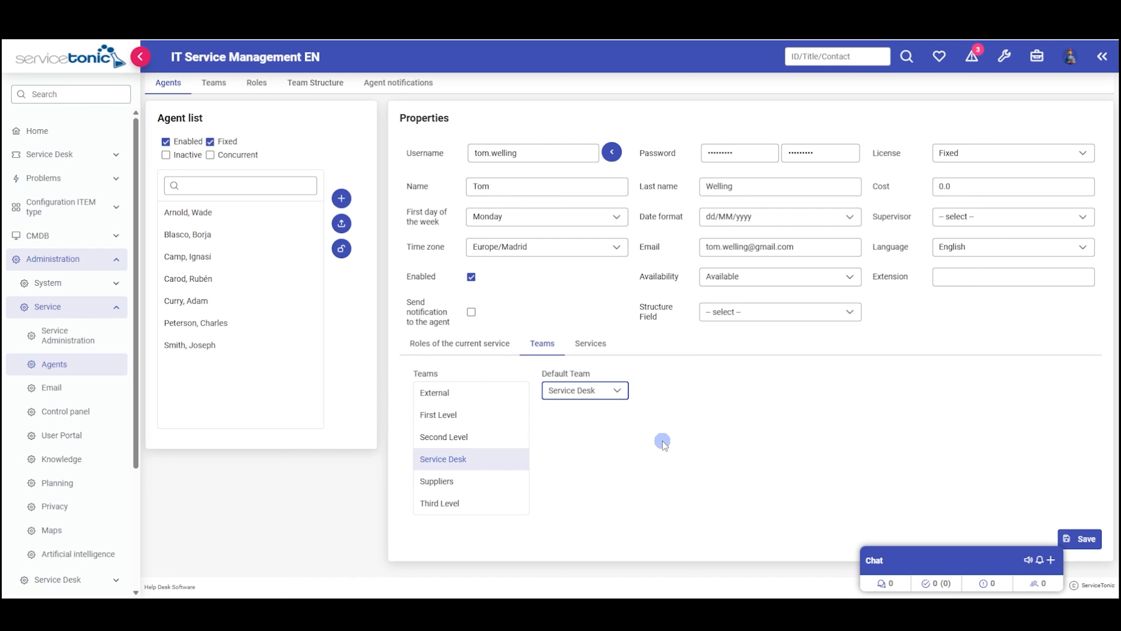
left_click(1079, 538)
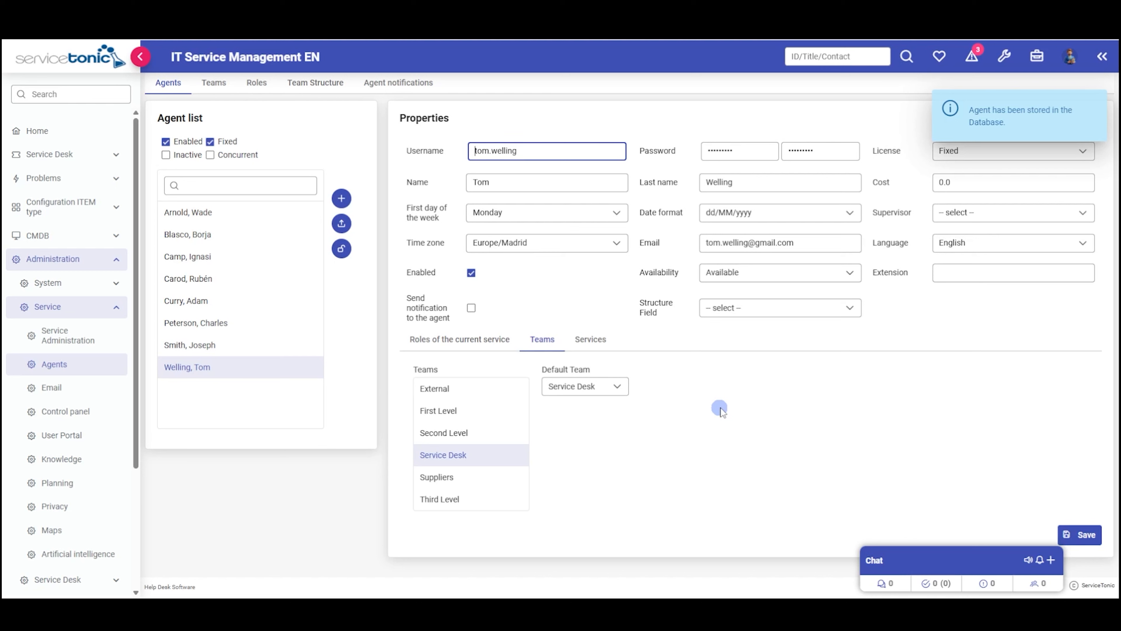
left_click(1061, 153)
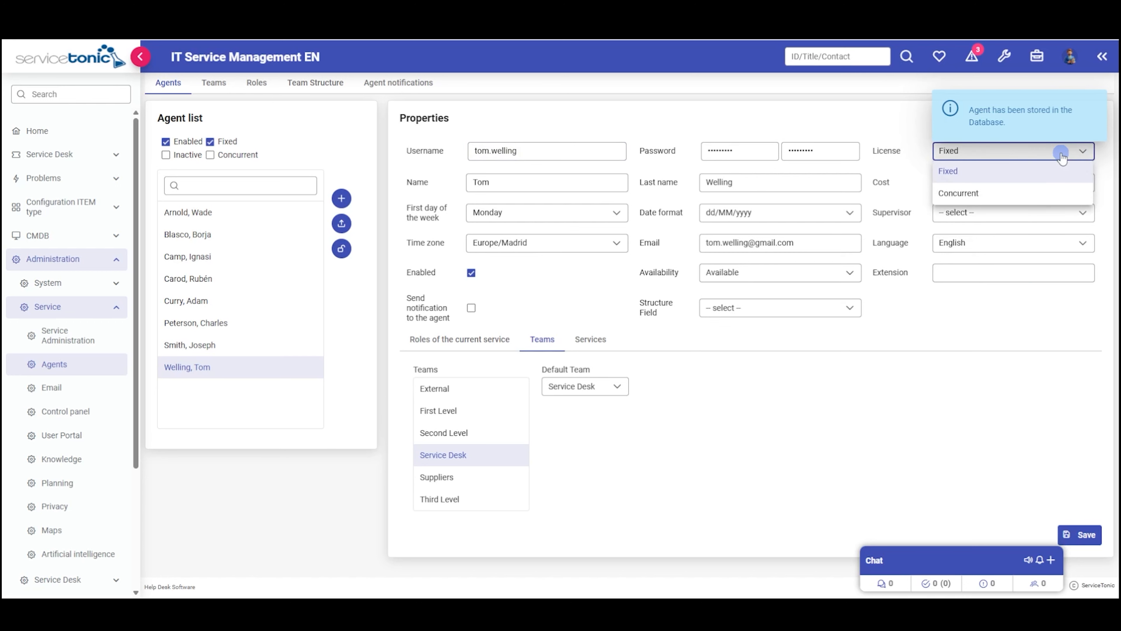
left_click(1062, 154)
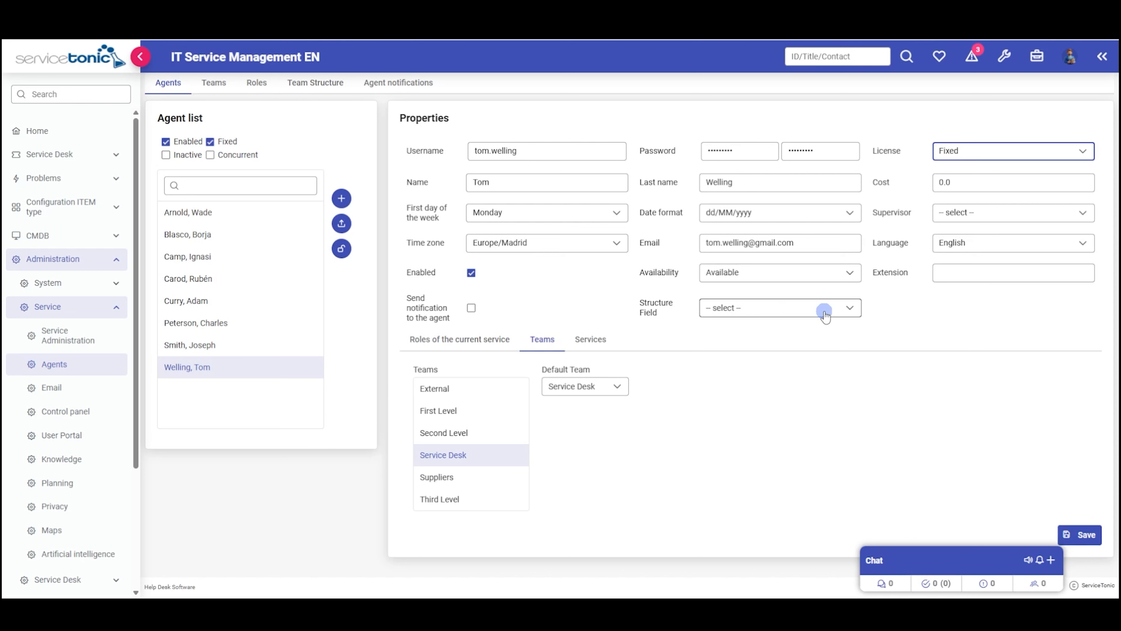
- Set the agent's structure field to Location (Philadelphia), then return to its role assignments
left_click(839, 311)
scroll(790, 349, "down", 3)
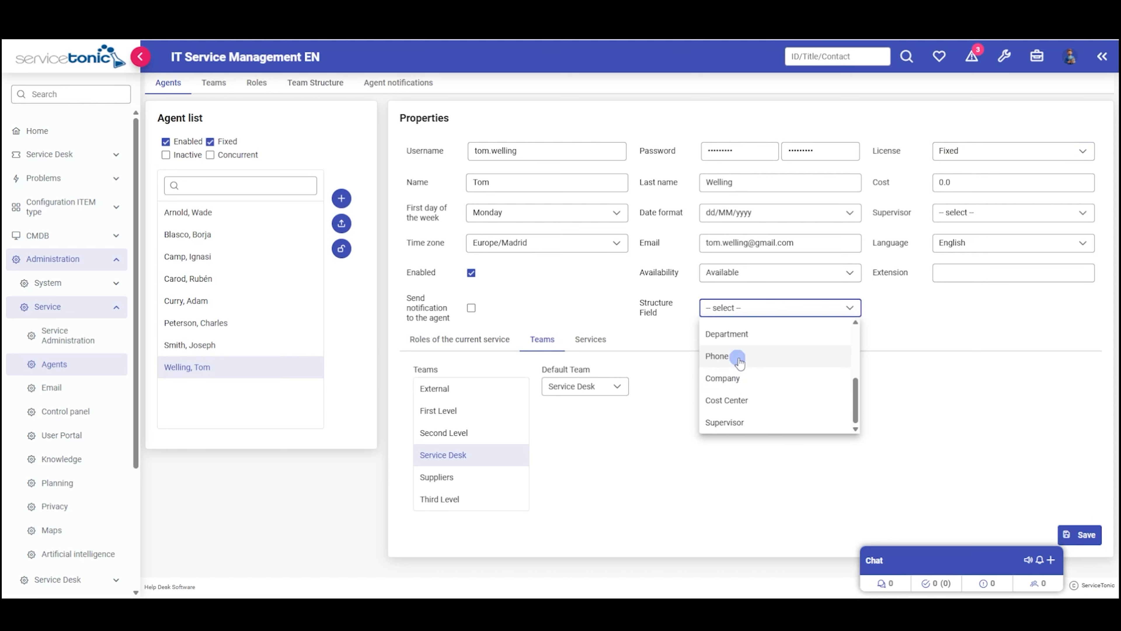
scroll(737, 360, "up", 2)
left_click(734, 371)
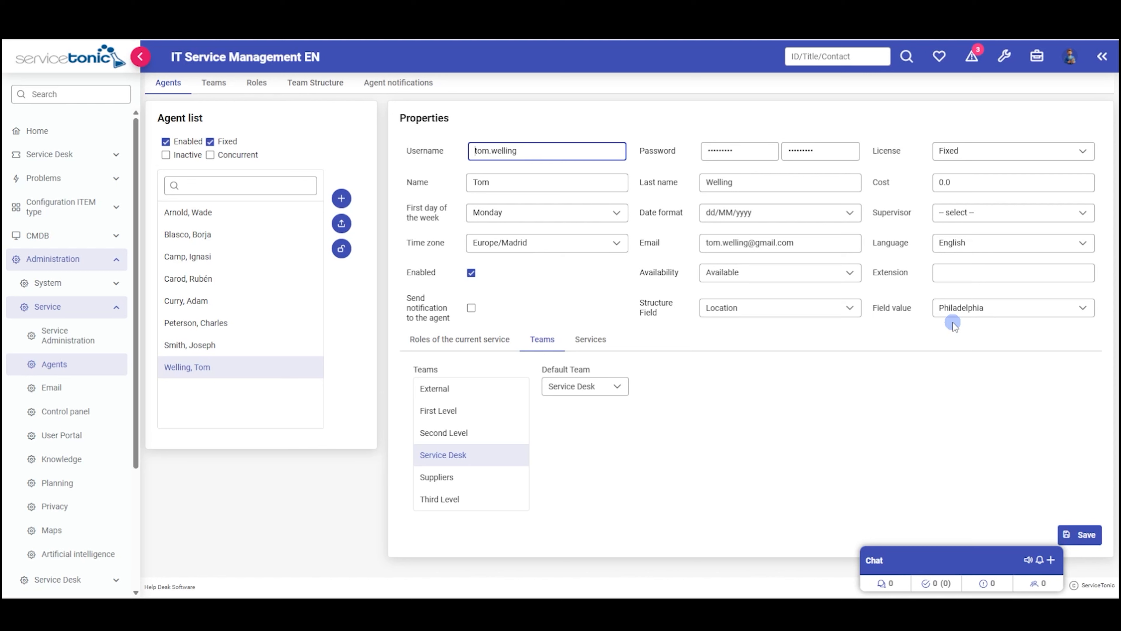
left_click(462, 340)
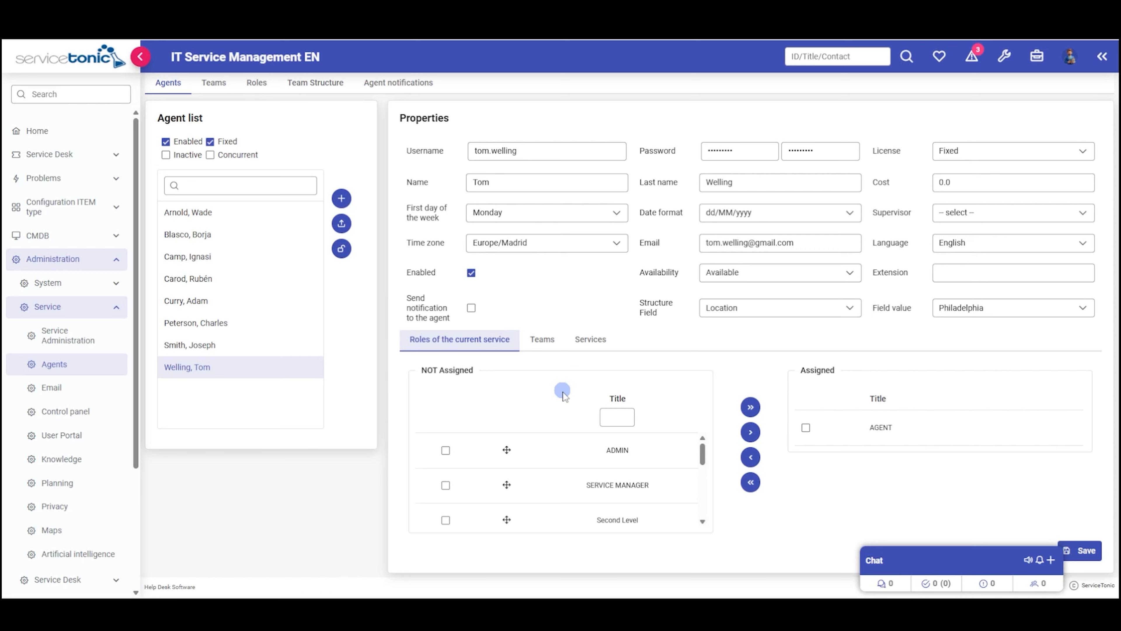
- Assign the ADMIN and Second Level roles, review service access, then start another agent
left_click(445, 450)
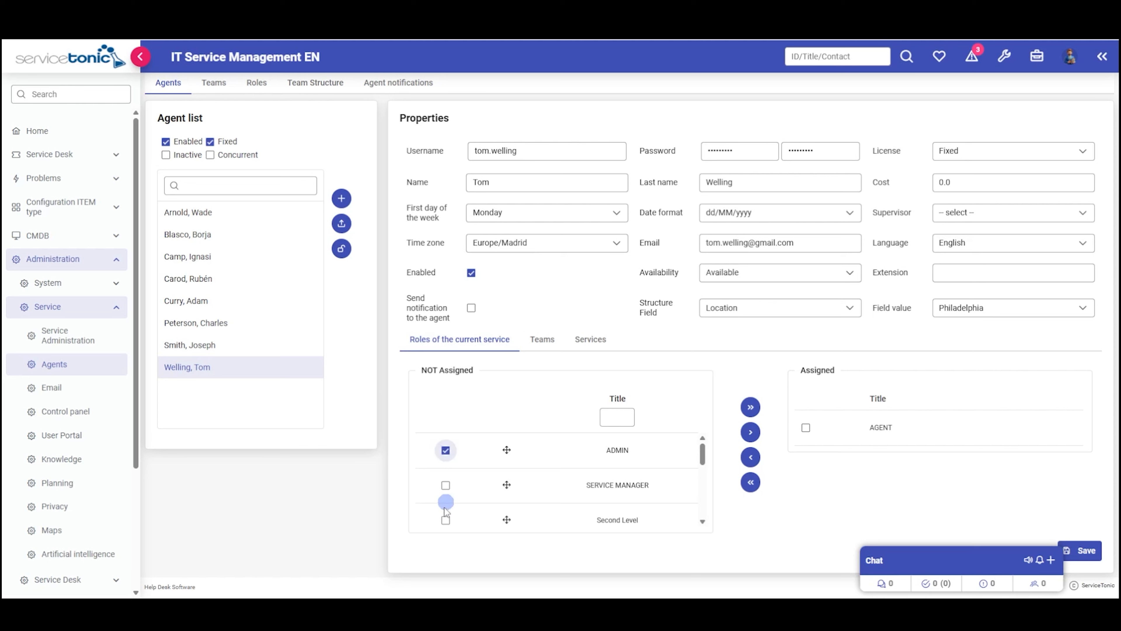
left_click(446, 520)
left_click(751, 432)
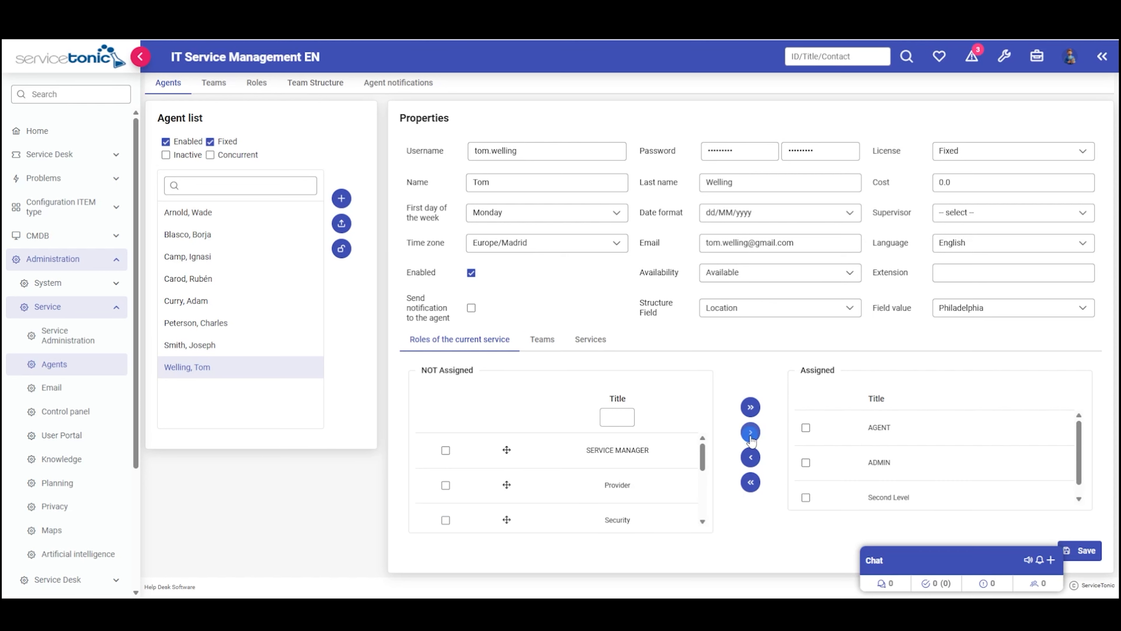
left_click(591, 339)
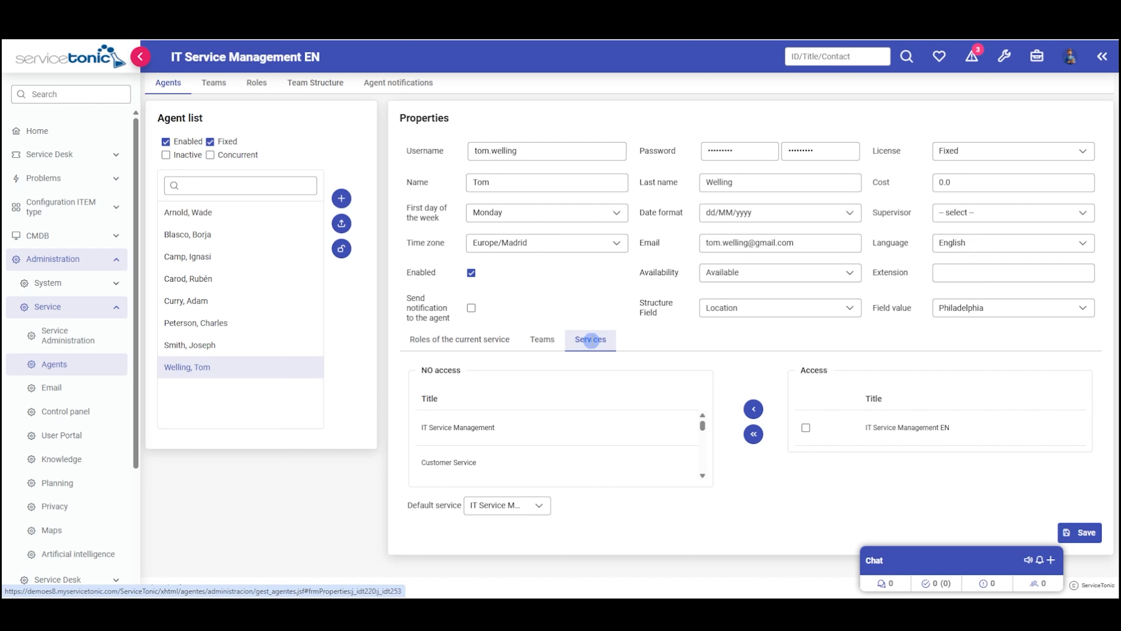
left_click(346, 201)
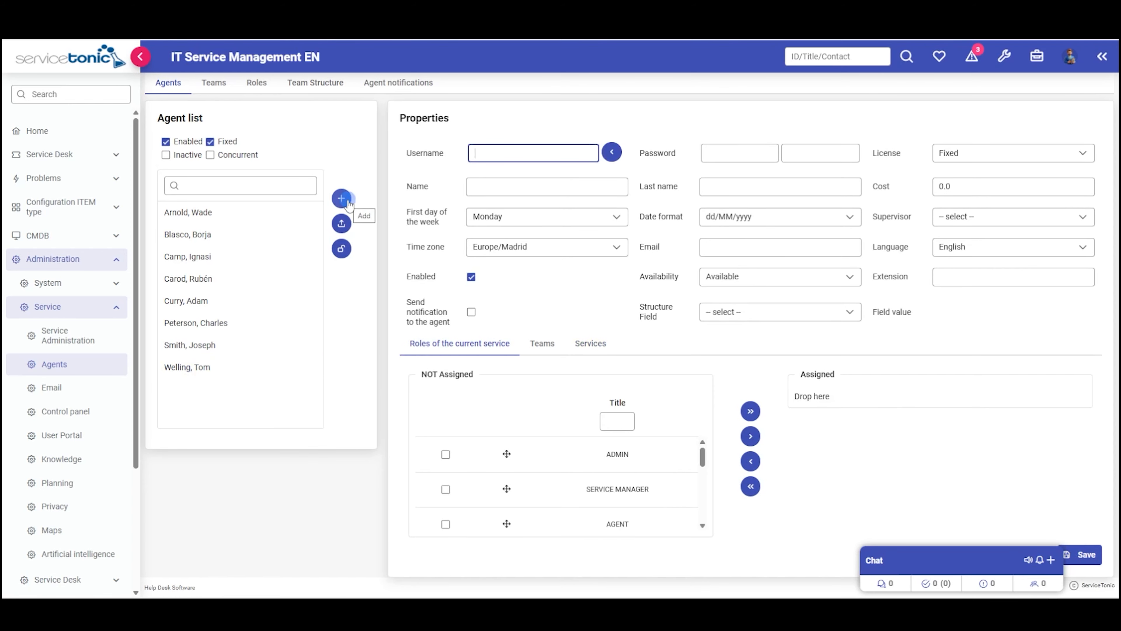
- Import the first user's details into the new agent form, then reopen the last listed agent
left_click(611, 152)
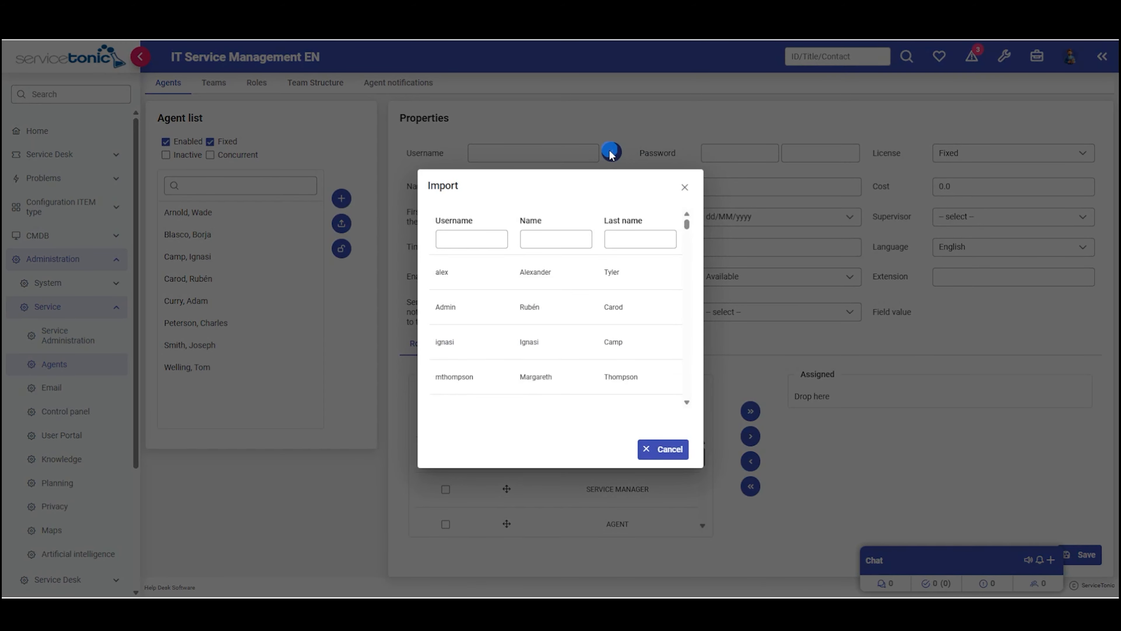
left_click(474, 269)
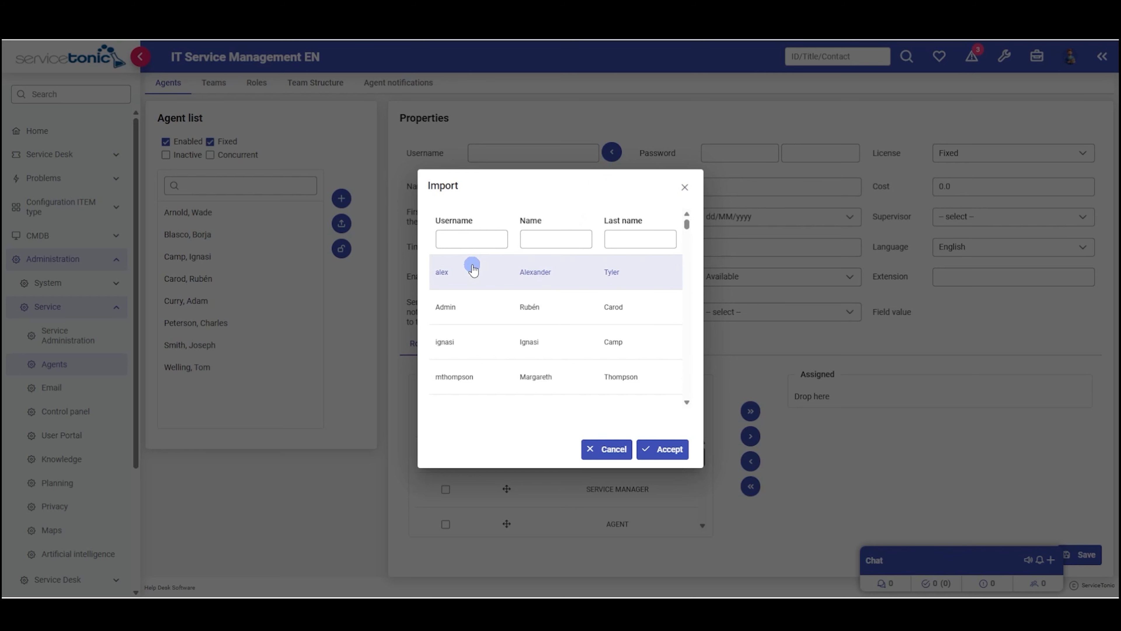
left_click(664, 451)
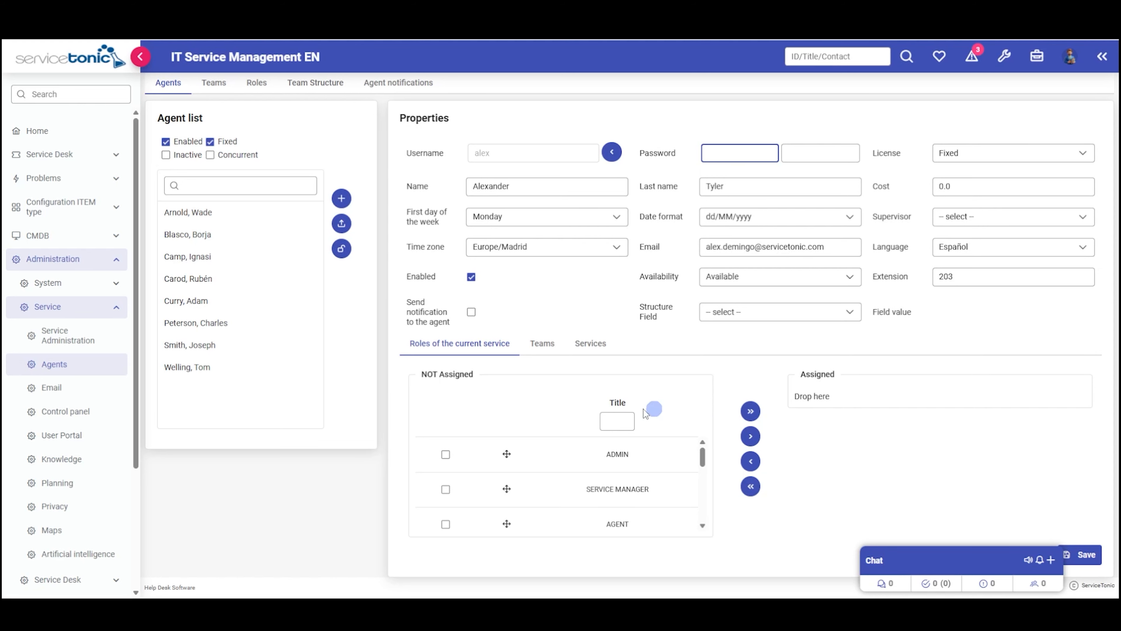
left_click(196, 371)
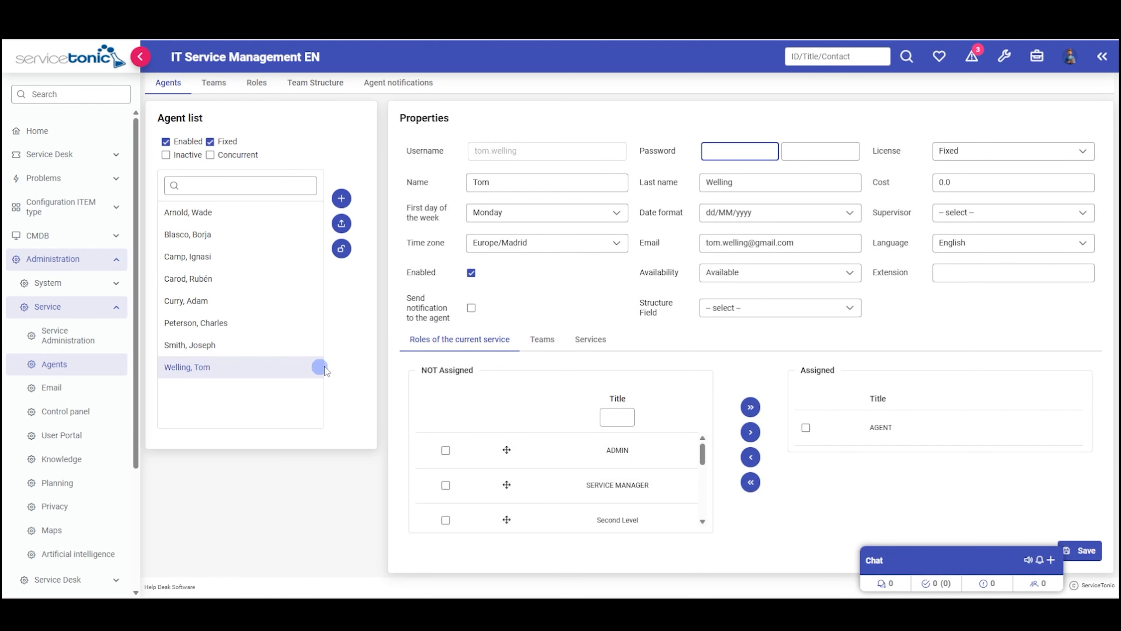
- Include inactive and concurrent agents in the list, then go to the Teams page
left_click(431, 366)
left_click(165, 154)
left_click(210, 160)
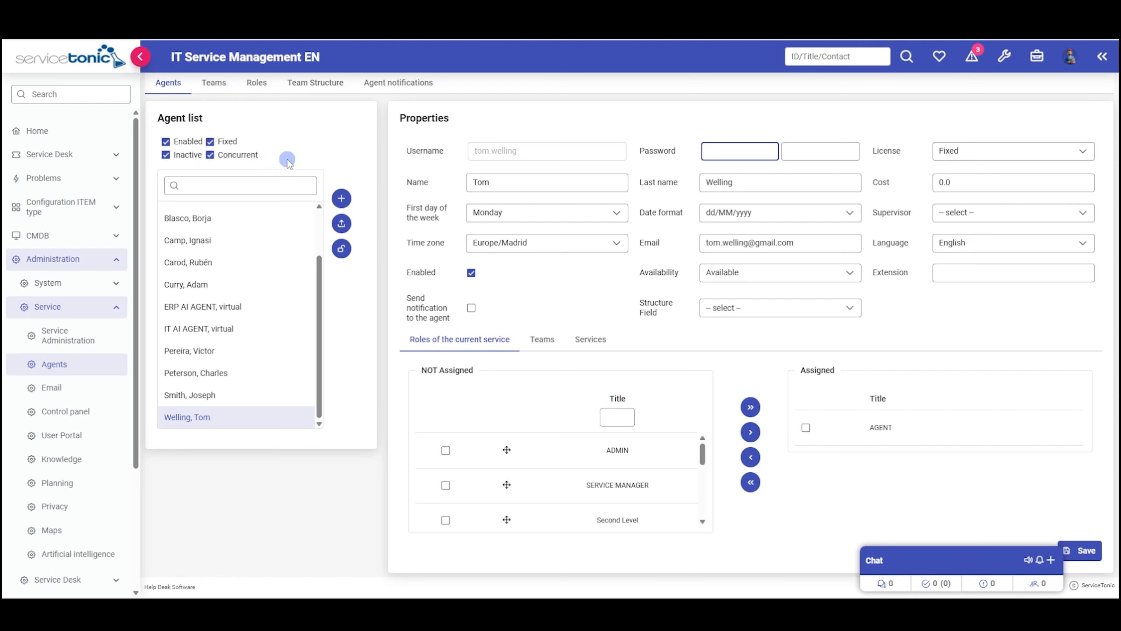
left_click(212, 83)
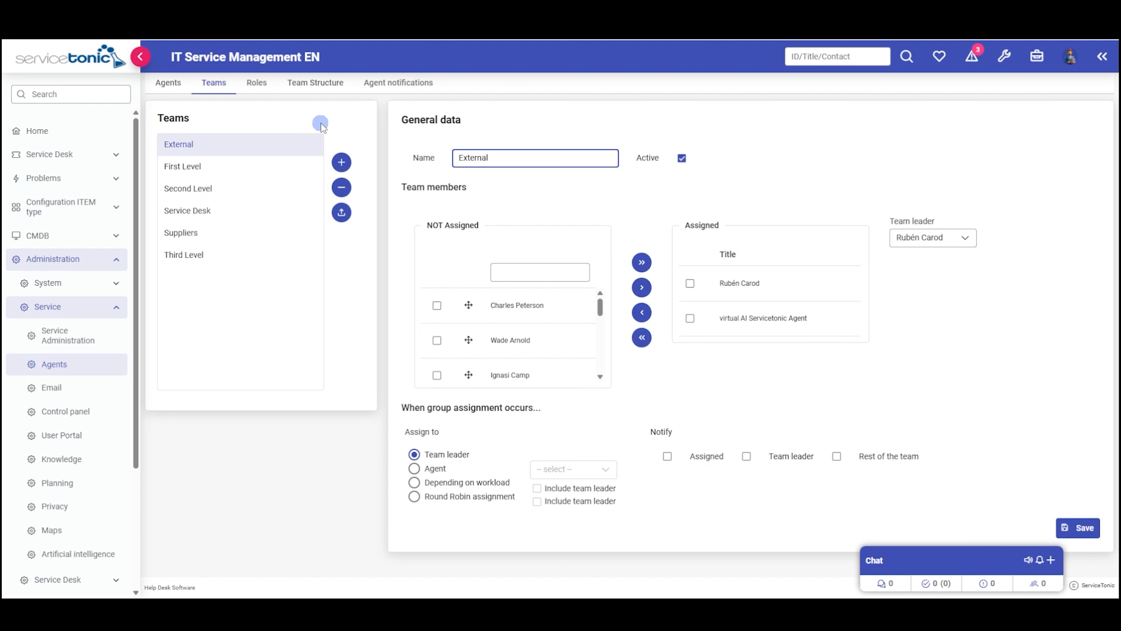
- Create team 'Admin Level' with three members, making the third added member team leader
left_click(343, 161)
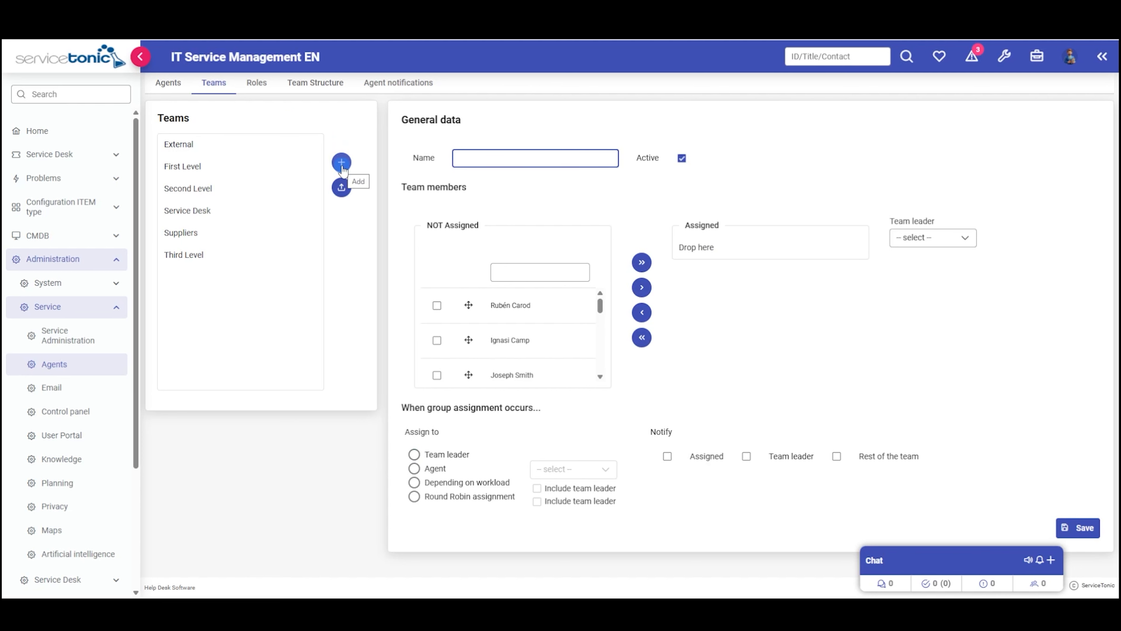
type("Admin Level")
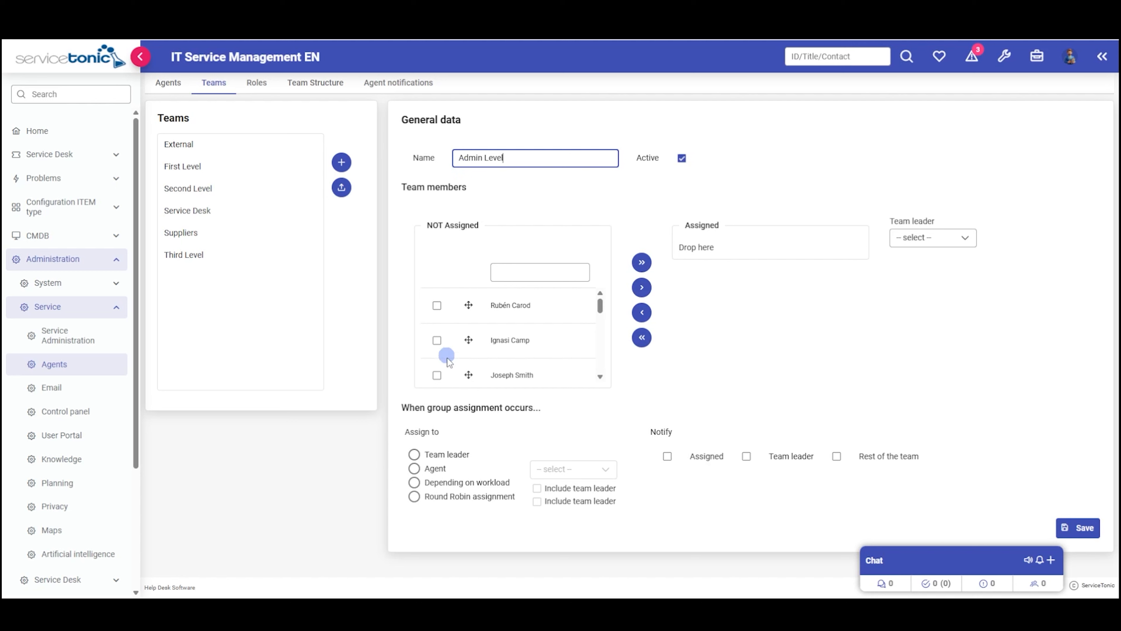
left_click(437, 375)
left_click(642, 287)
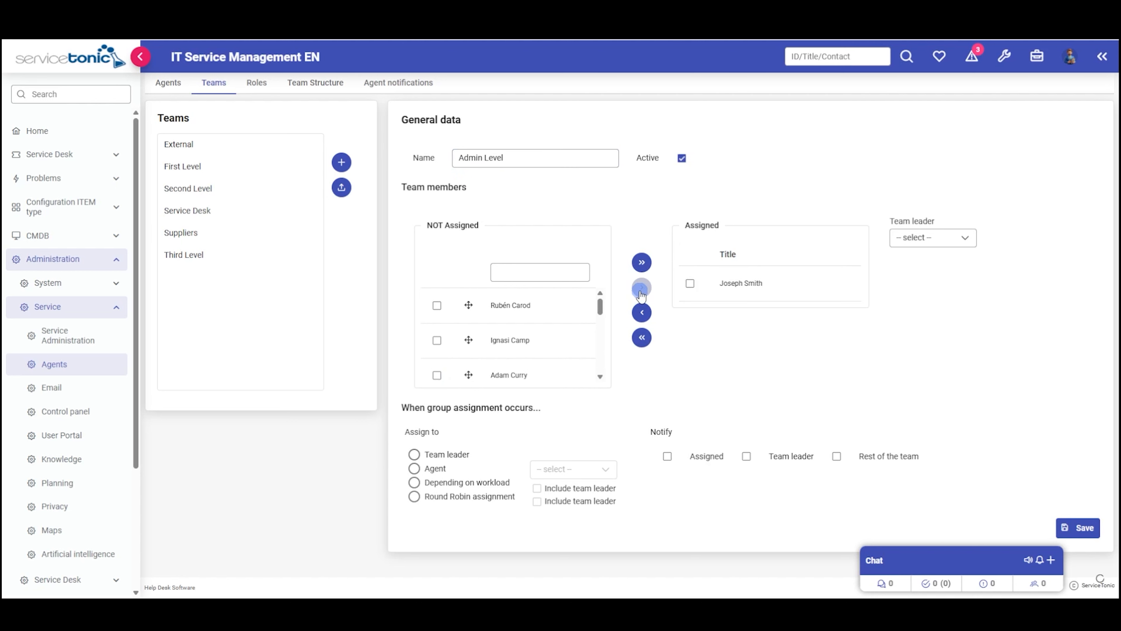
left_click(437, 305)
left_click(641, 287)
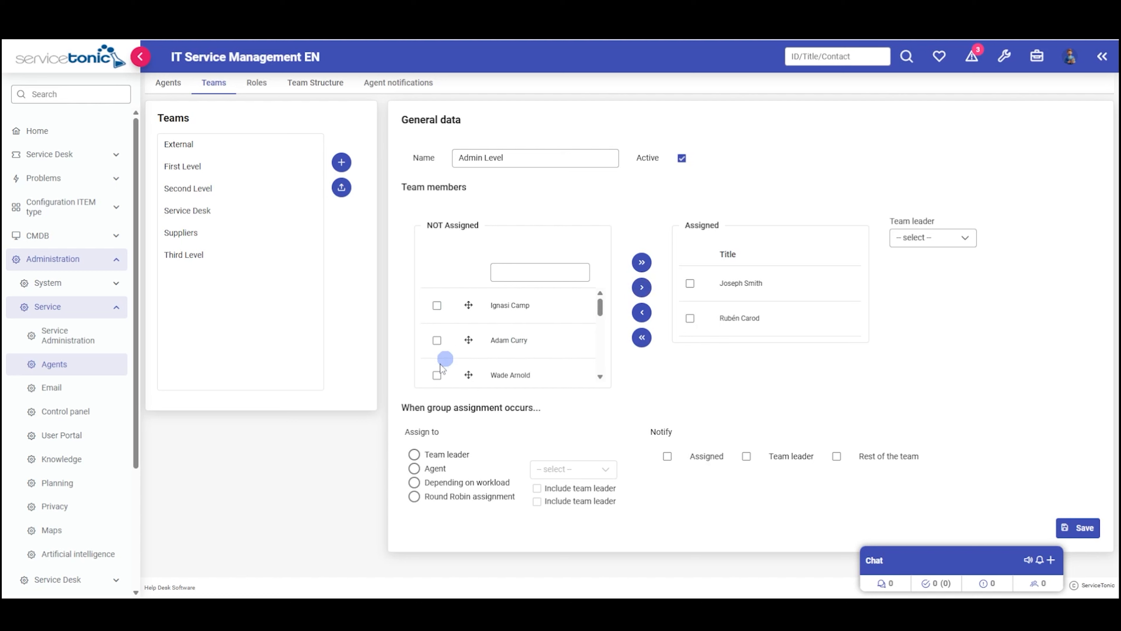
left_click(437, 376)
left_click(642, 291)
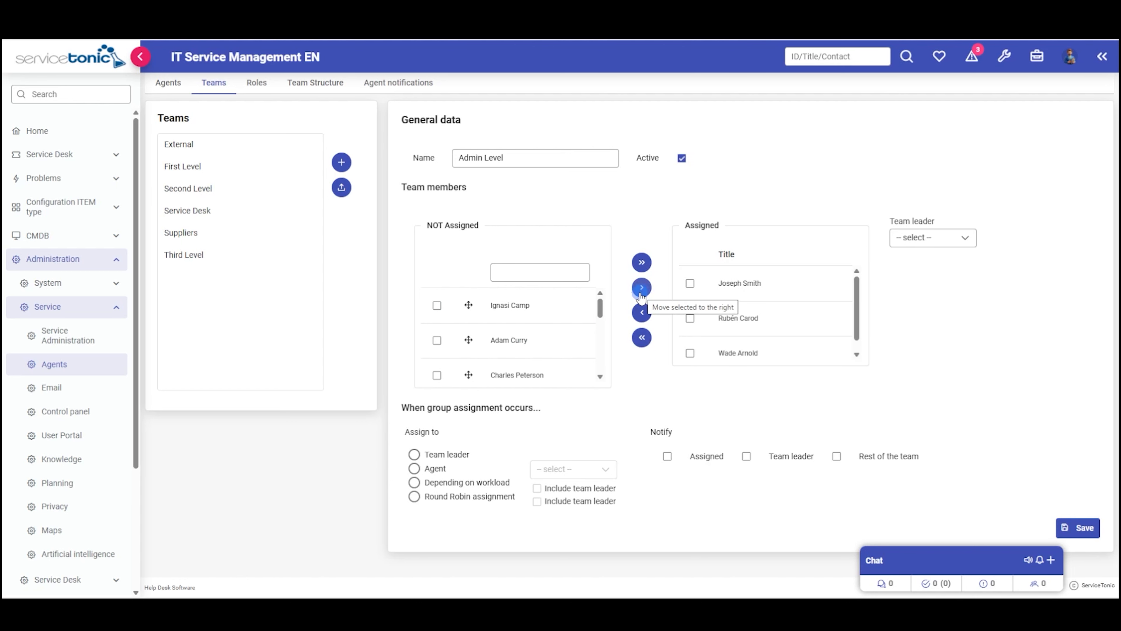
left_click(962, 237)
left_click(929, 325)
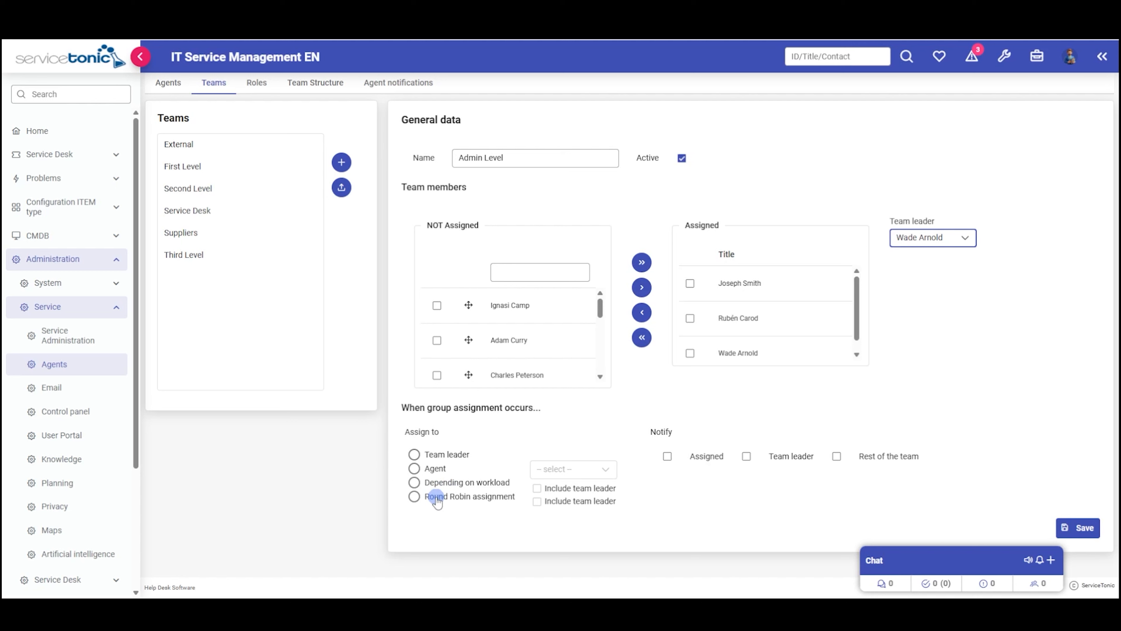
- Give Admin Level Round Robin assignment with Notify Assigned, save it, and go to Roles
left_click(436, 498)
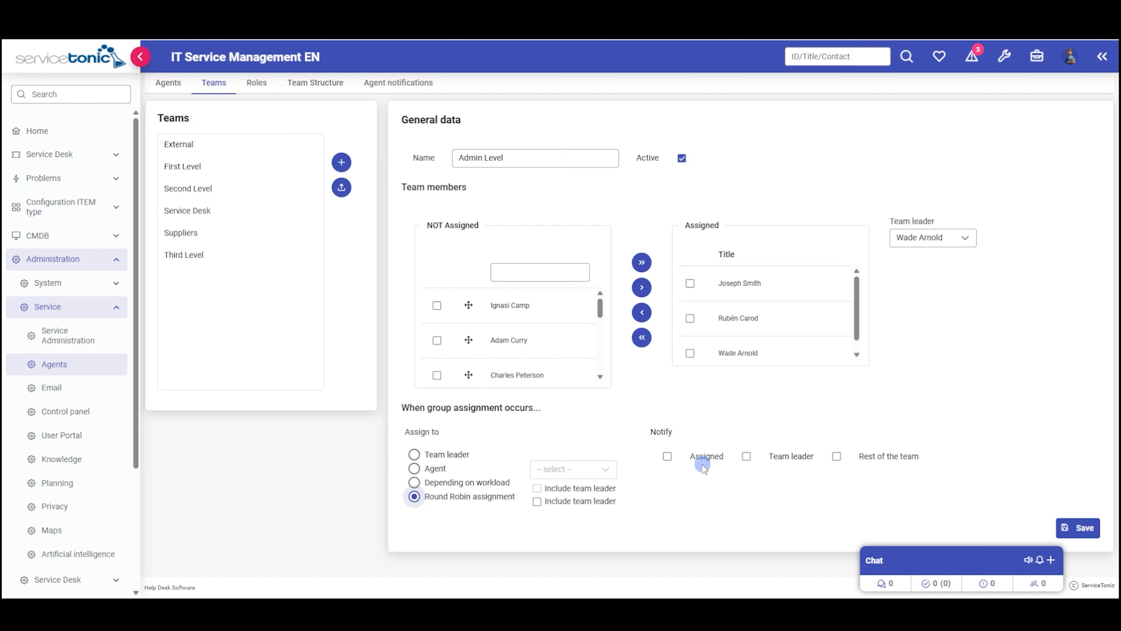
left_click(667, 457)
left_click(1076, 526)
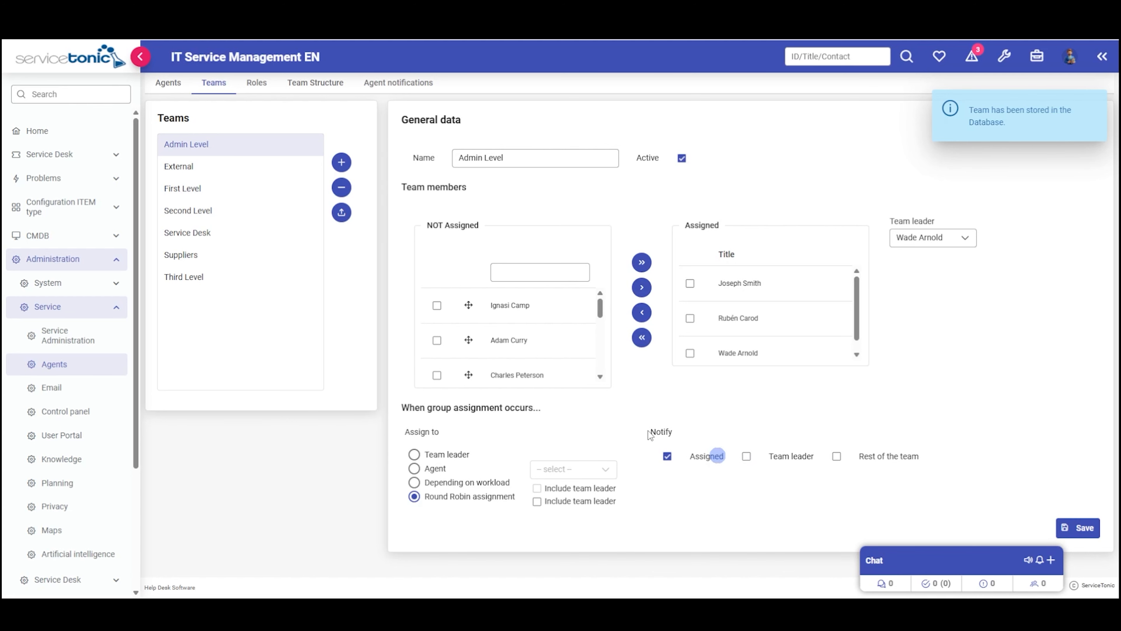
left_click(258, 84)
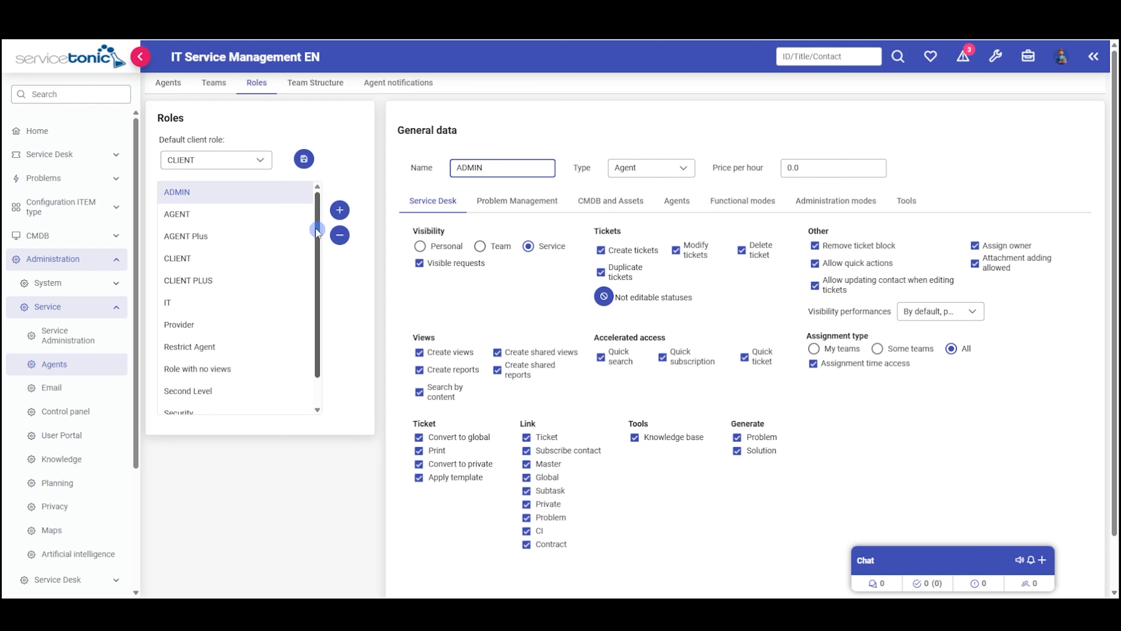
- Create a new role named 'Agent Test' with type Agent
left_click(341, 210)
type("Agent Test")
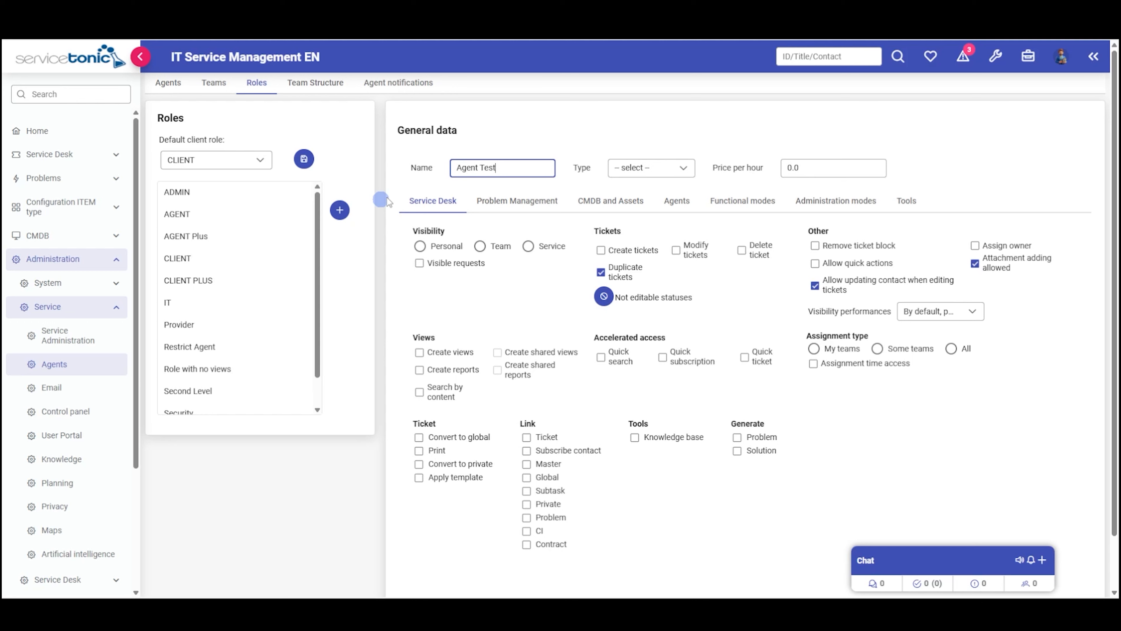
left_click(671, 167)
left_click(646, 210)
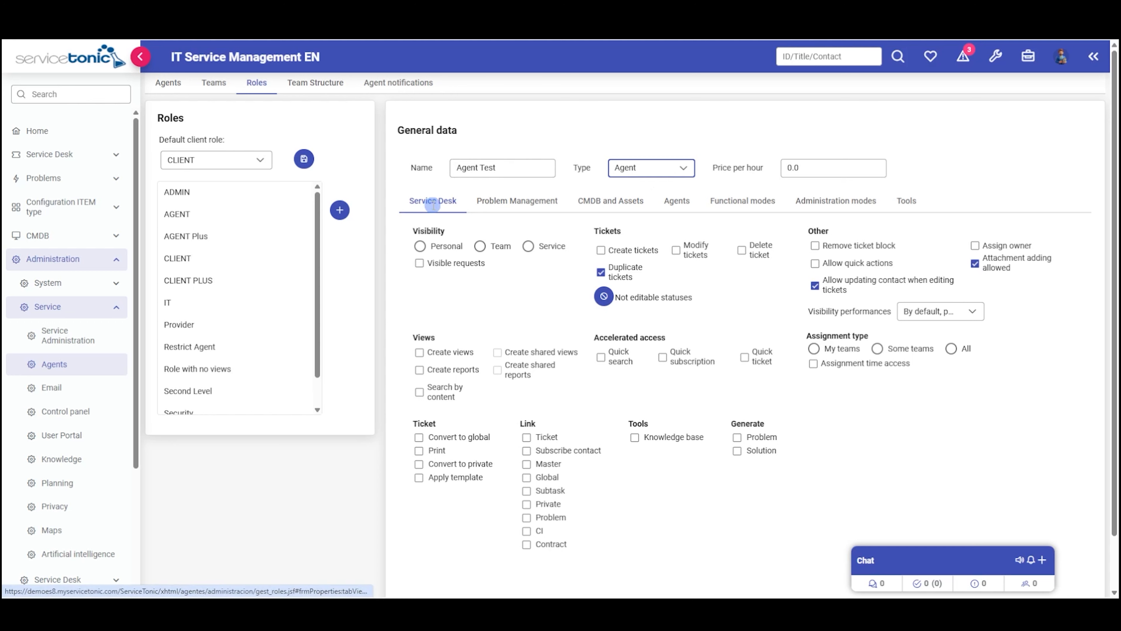
- Review the role's Problem Management, CMDB, Agents, Functional, Administration and Tools permissions, then return to Service Desk
left_click(527, 203)
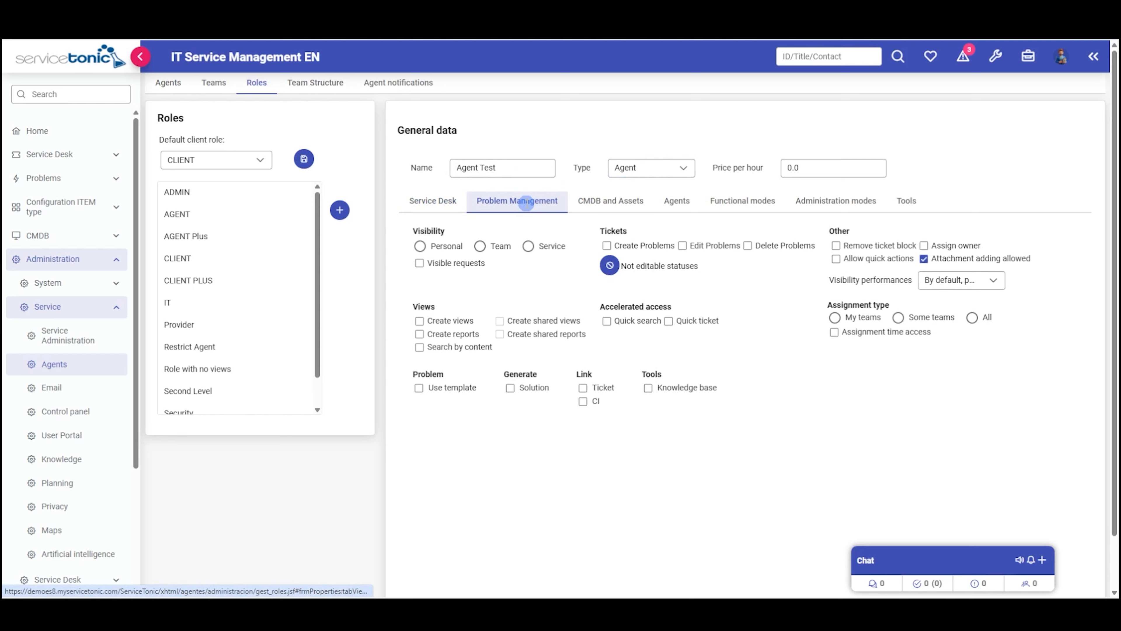
left_click(629, 201)
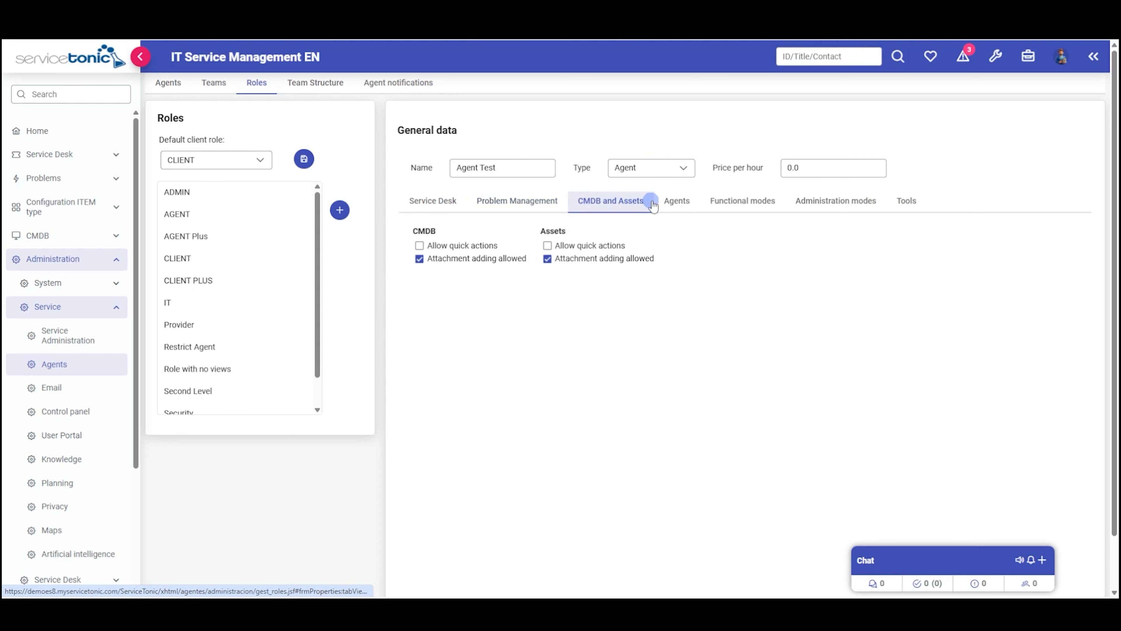
left_click(677, 200)
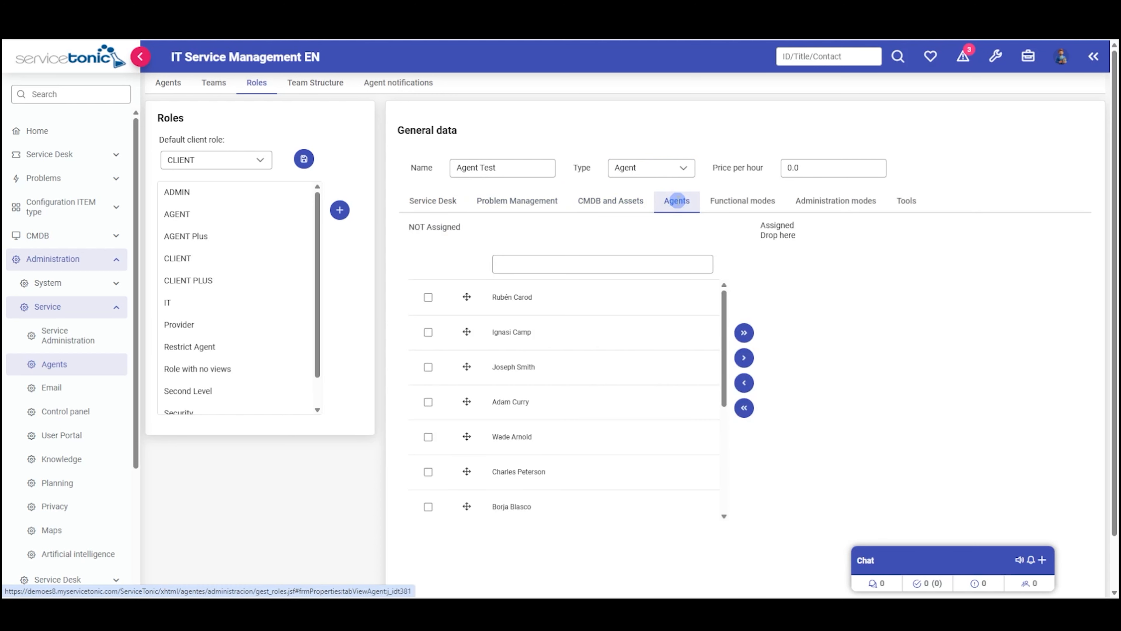
left_click(730, 205)
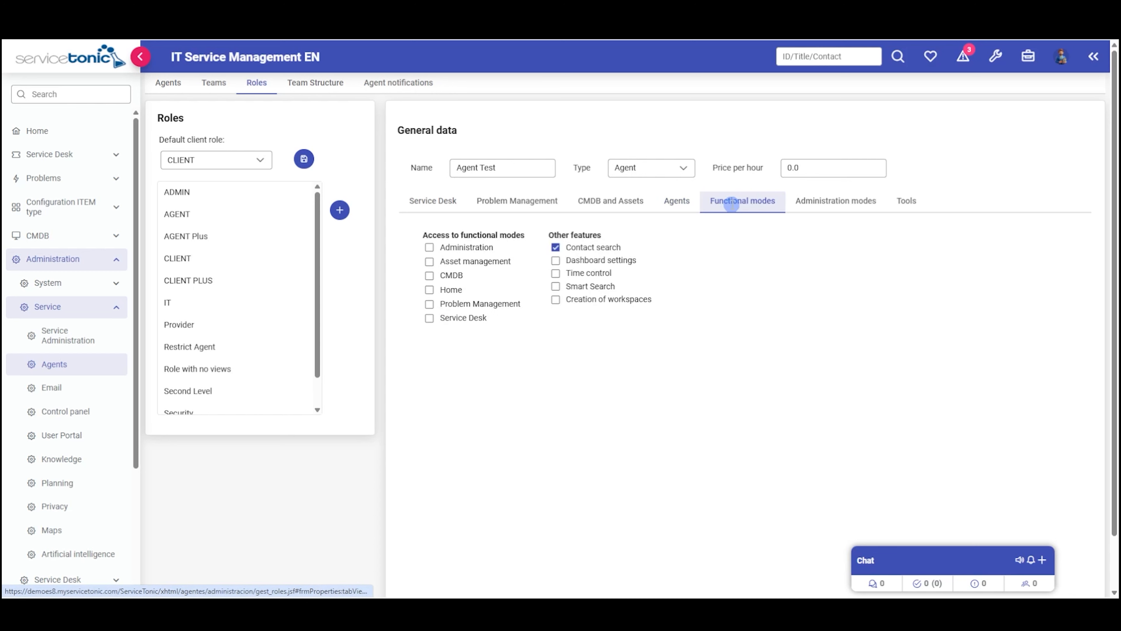
left_click(830, 200)
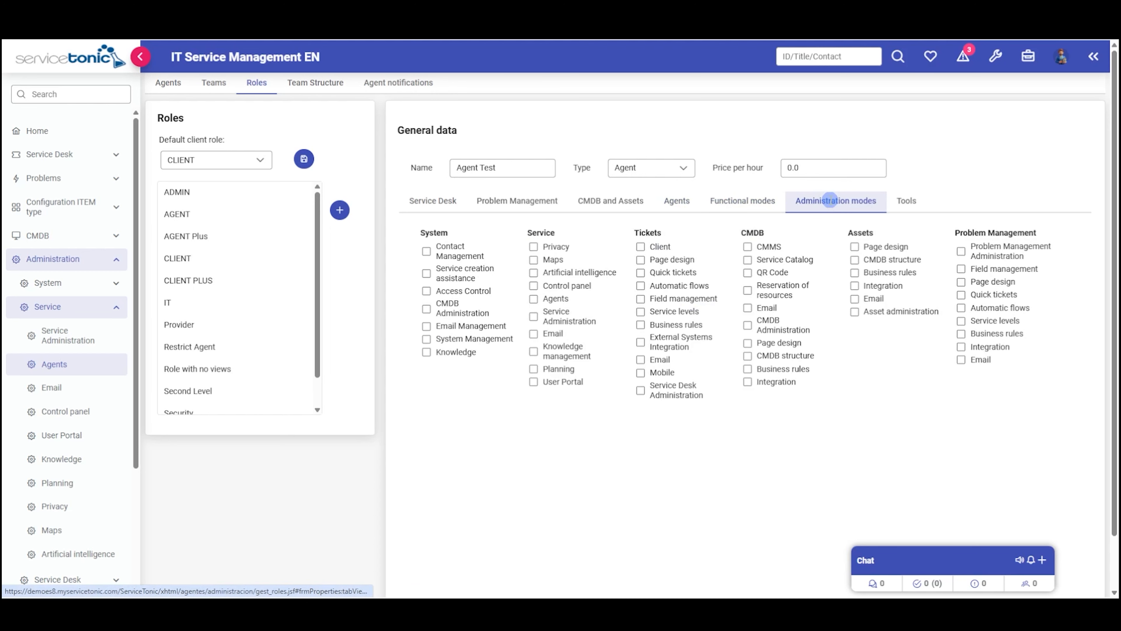
left_click(909, 201)
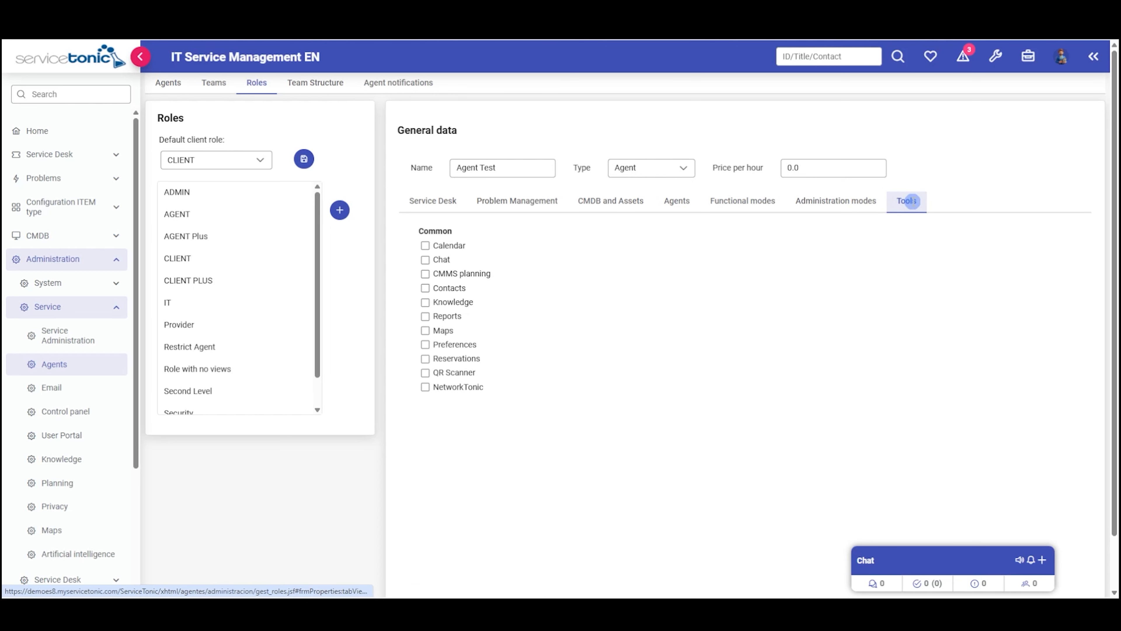
left_click(443, 196)
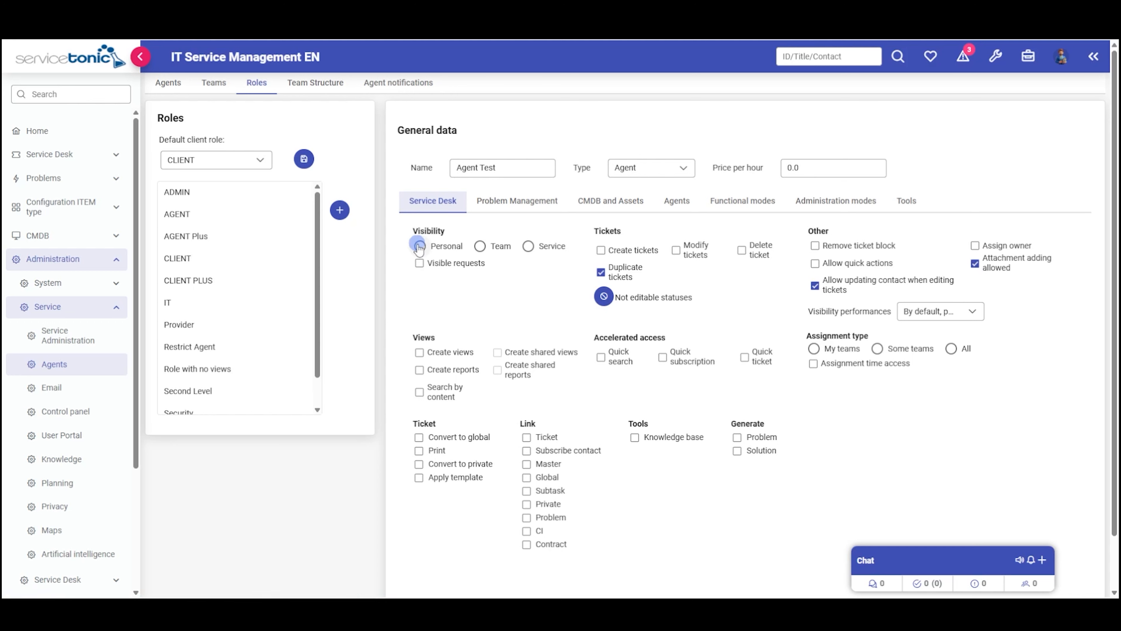
- Give the Agent Test role Team ticket visibility and bring up its agent assignment lists
left_click(482, 249)
left_click(516, 203)
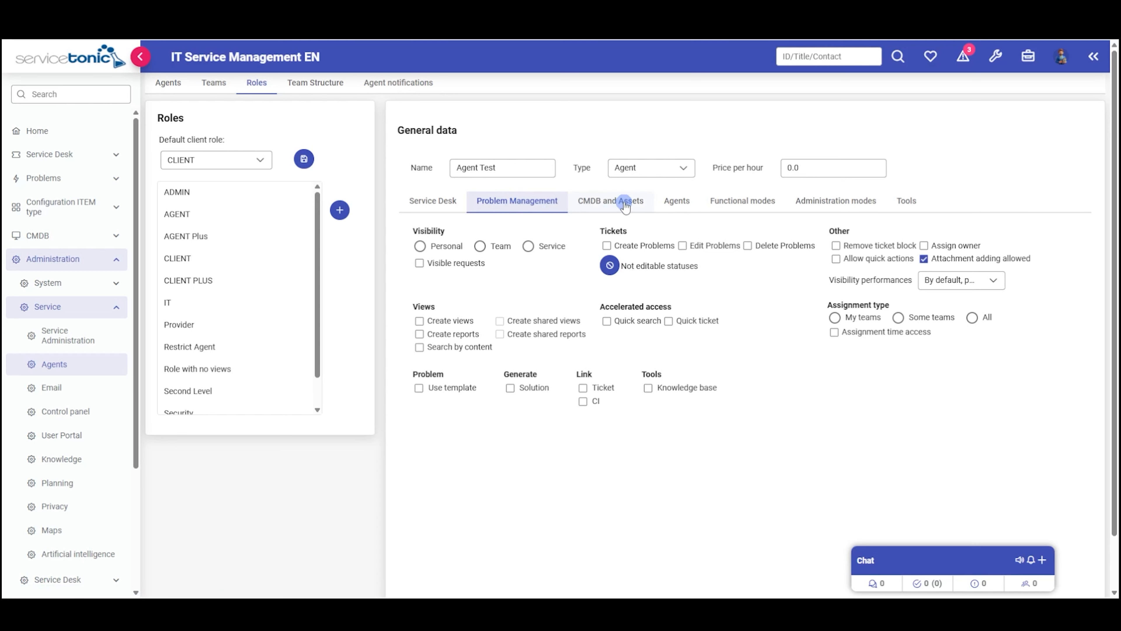
left_click(610, 209)
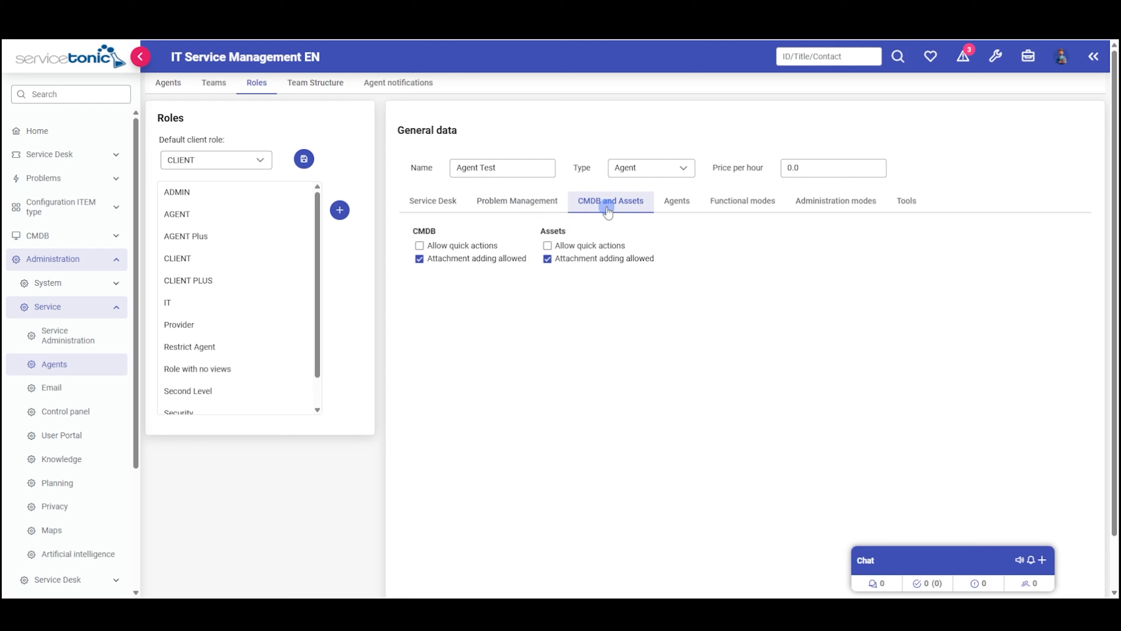
left_click(677, 205)
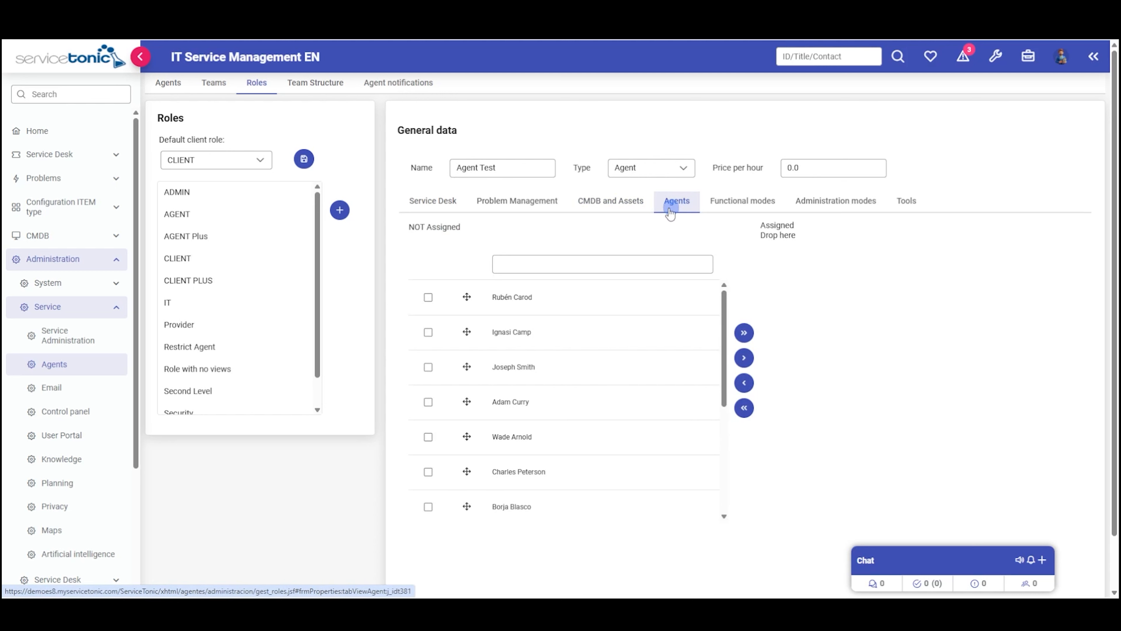
- Move four ticked agents into the Agent Test role's Assigned list
left_click(428, 471)
left_click(428, 437)
left_click(428, 402)
left_click(428, 367)
left_click(743, 358)
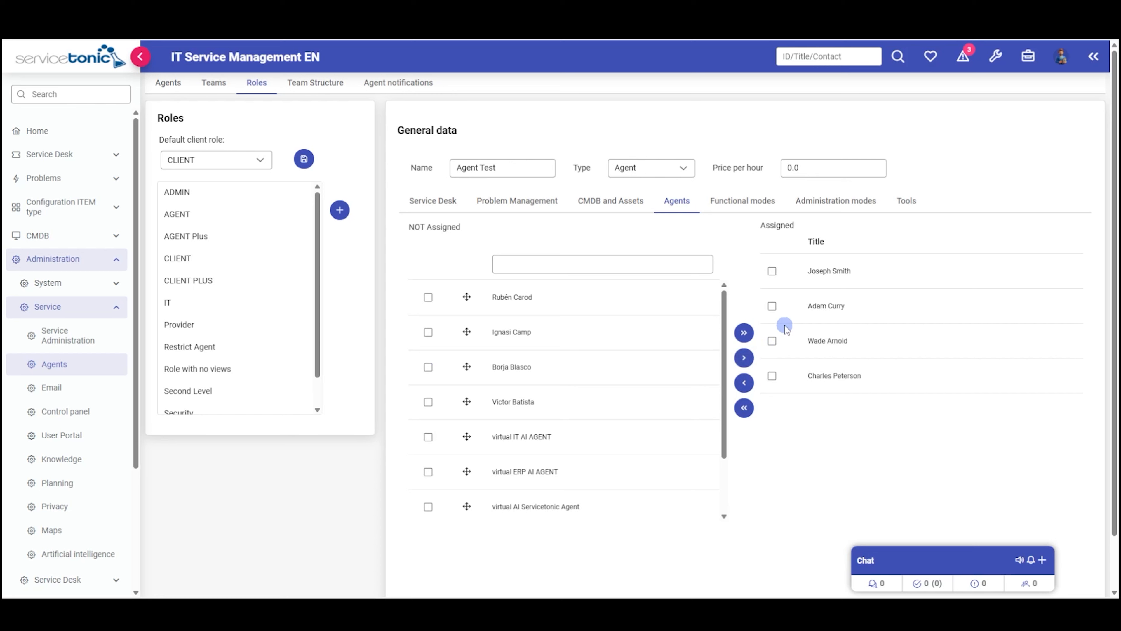
left_click(741, 201)
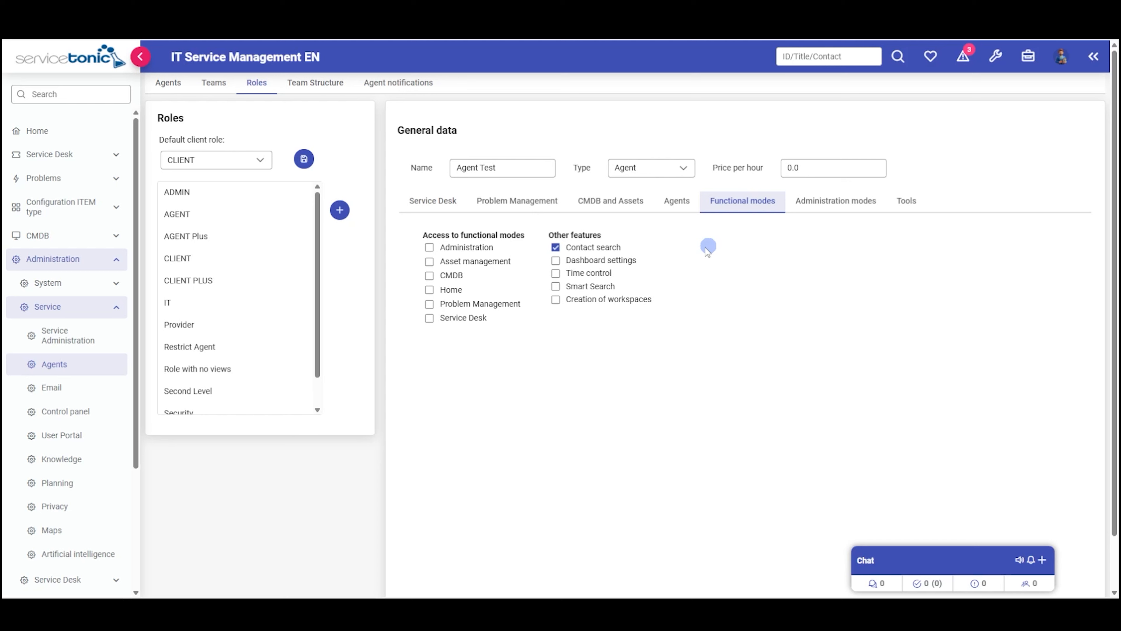
- Check the role's Administration modes and Tools permissions, briefly opening the quick tools launcher
left_click(841, 202)
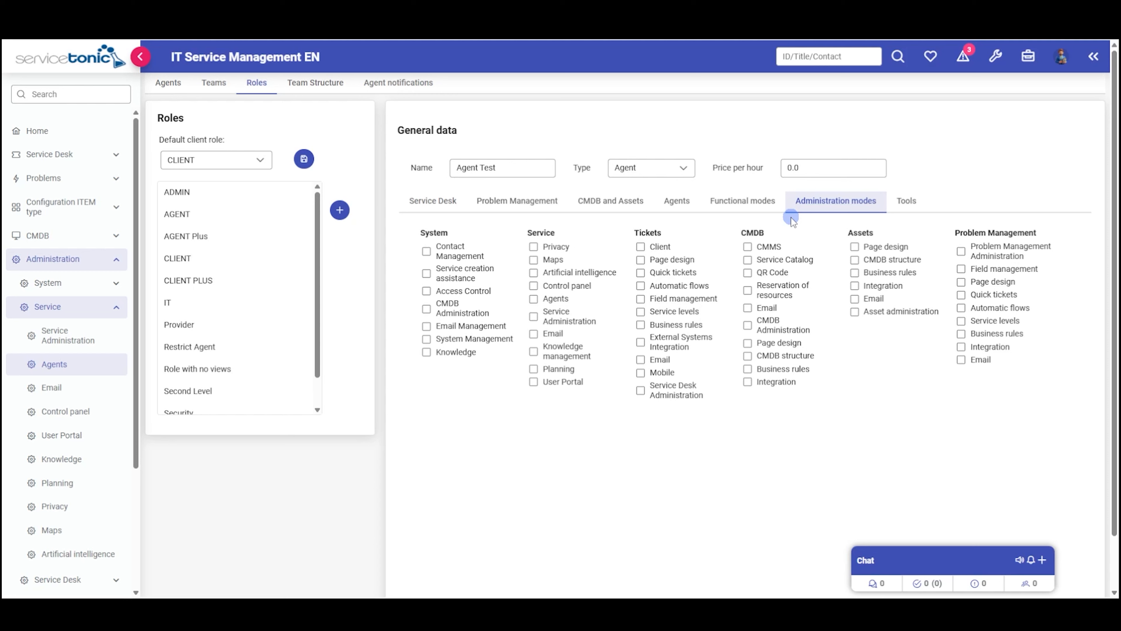
left_click(905, 203)
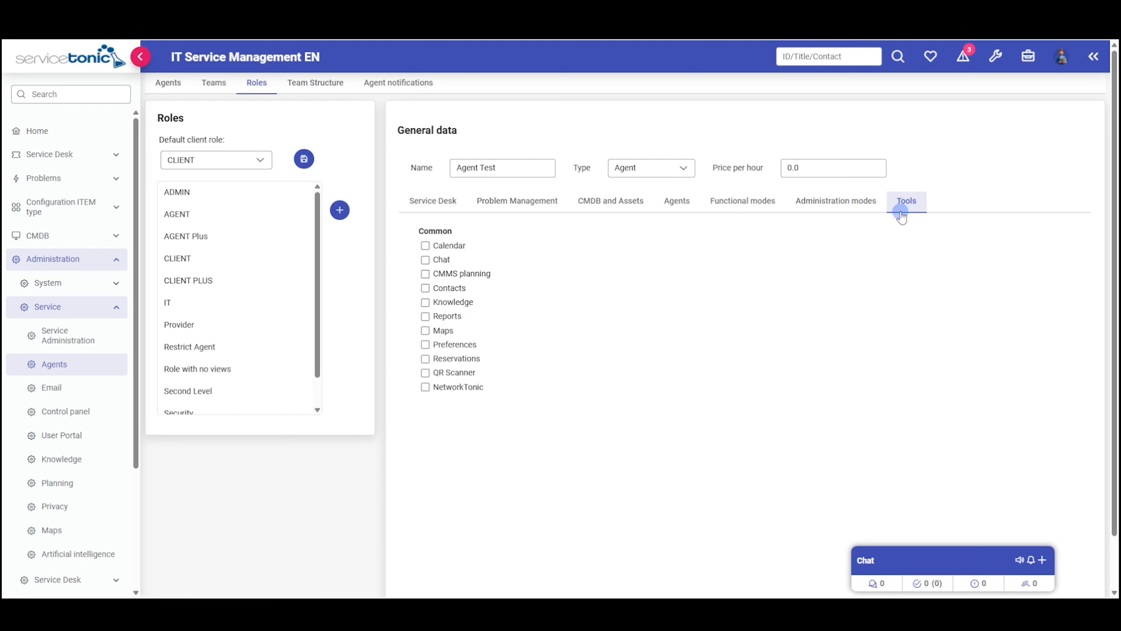
left_click(997, 60)
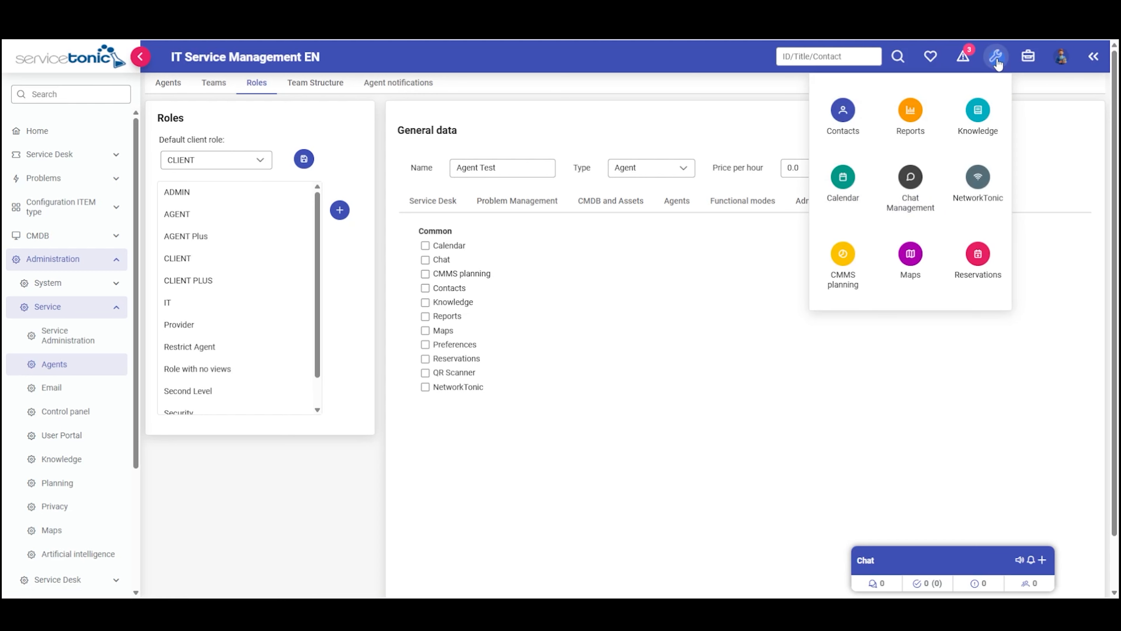
left_click(996, 59)
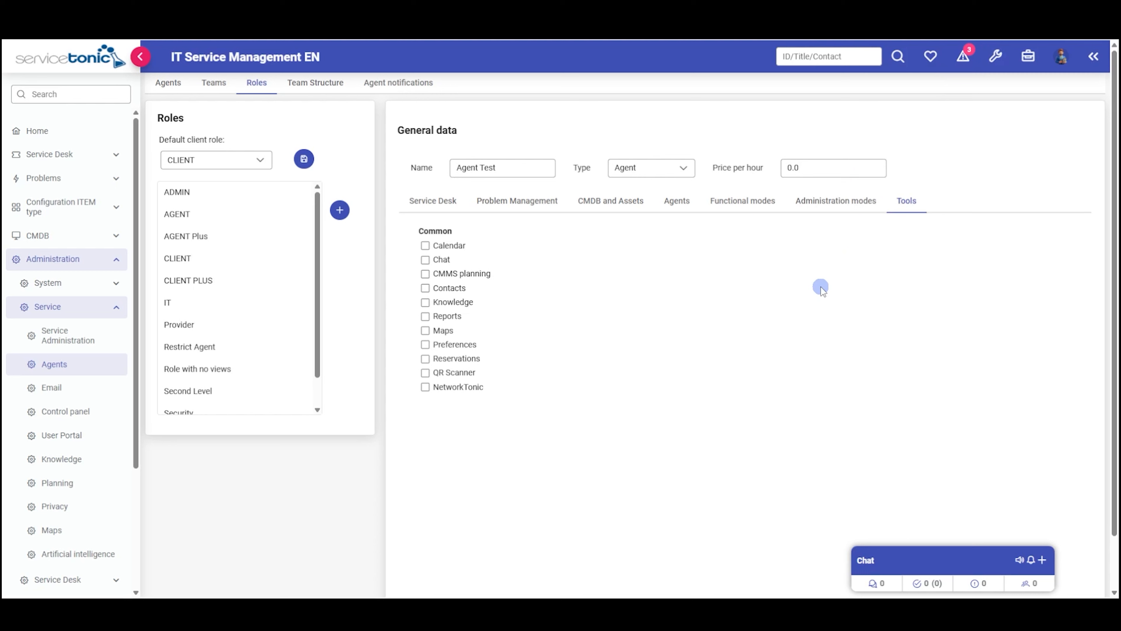
- Add a new role named Agent Test with role type Client
left_click(343, 211)
left_click(456, 175)
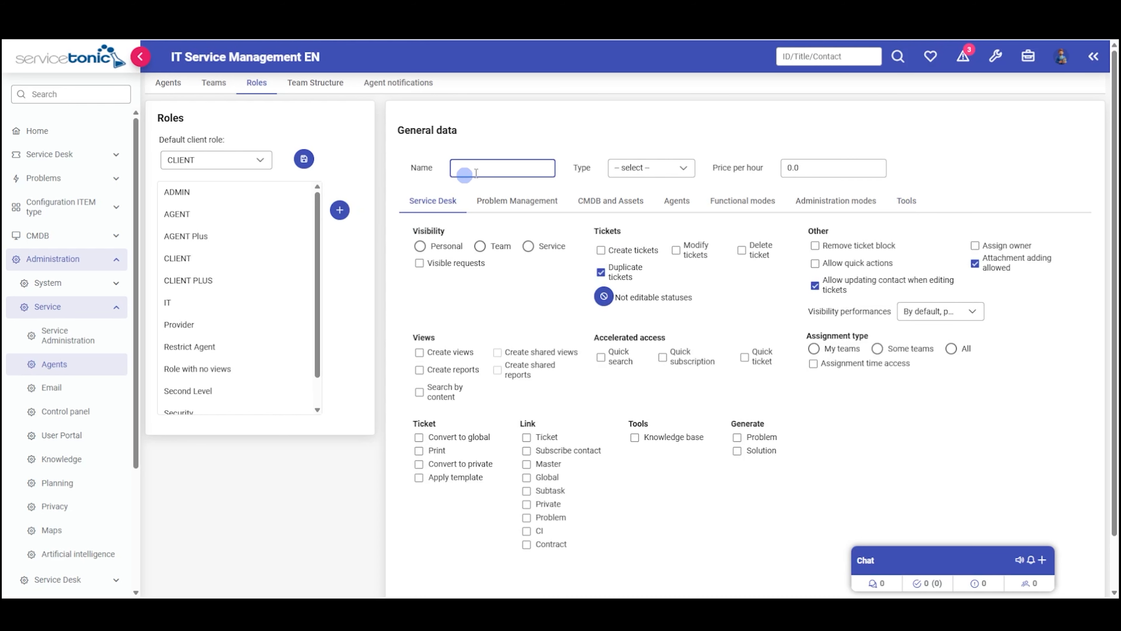
type("Agent Test Cest")
left_click(662, 167)
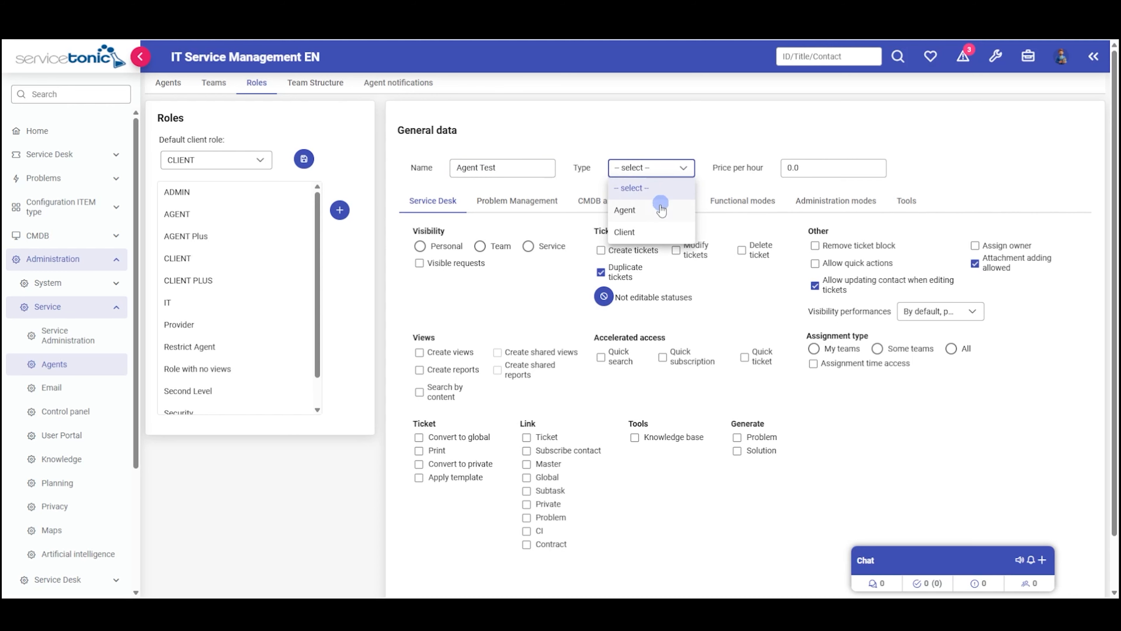
left_click(644, 232)
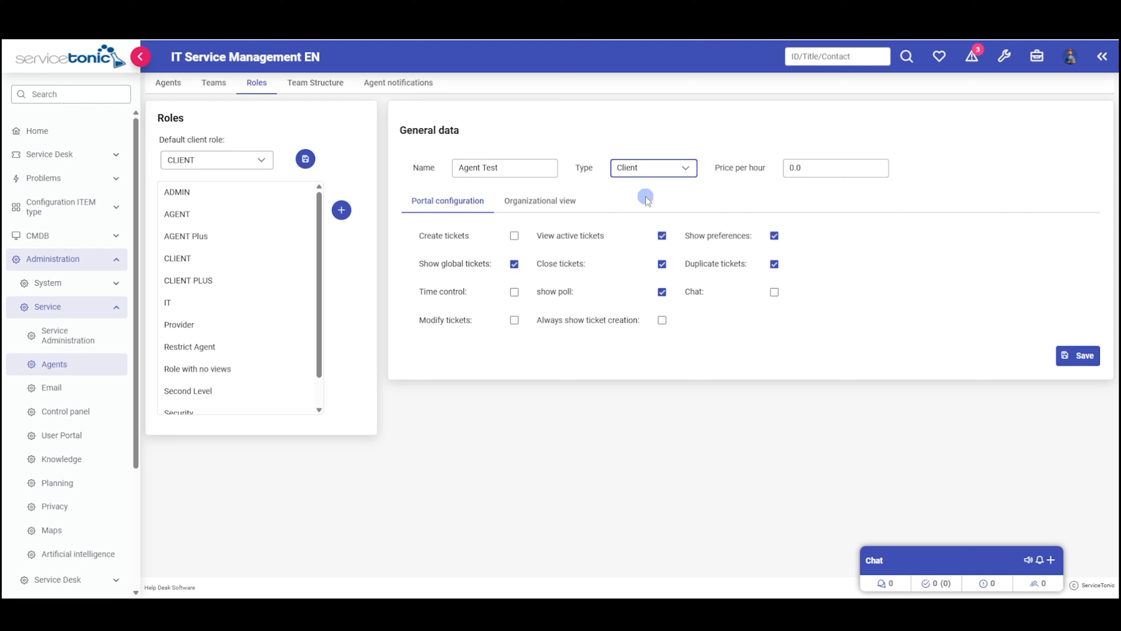
- Show the Agent Test client role's Organizational view settings
left_click(519, 202)
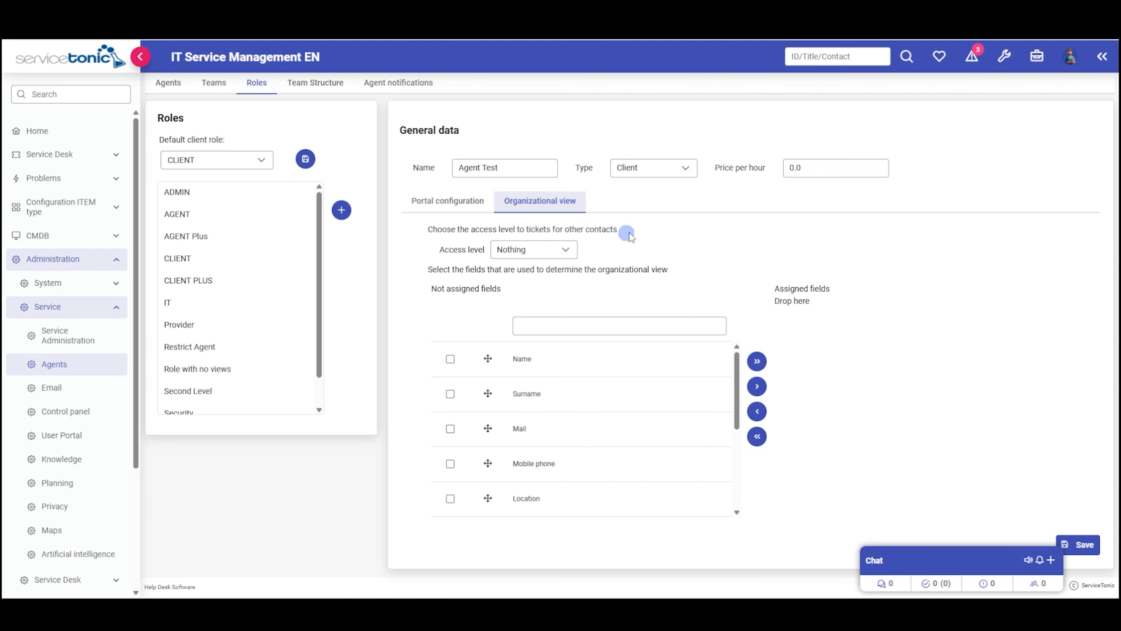
- Assign the Location field to the client role's organizational view with Edit access level
left_click(449, 499)
left_click(757, 387)
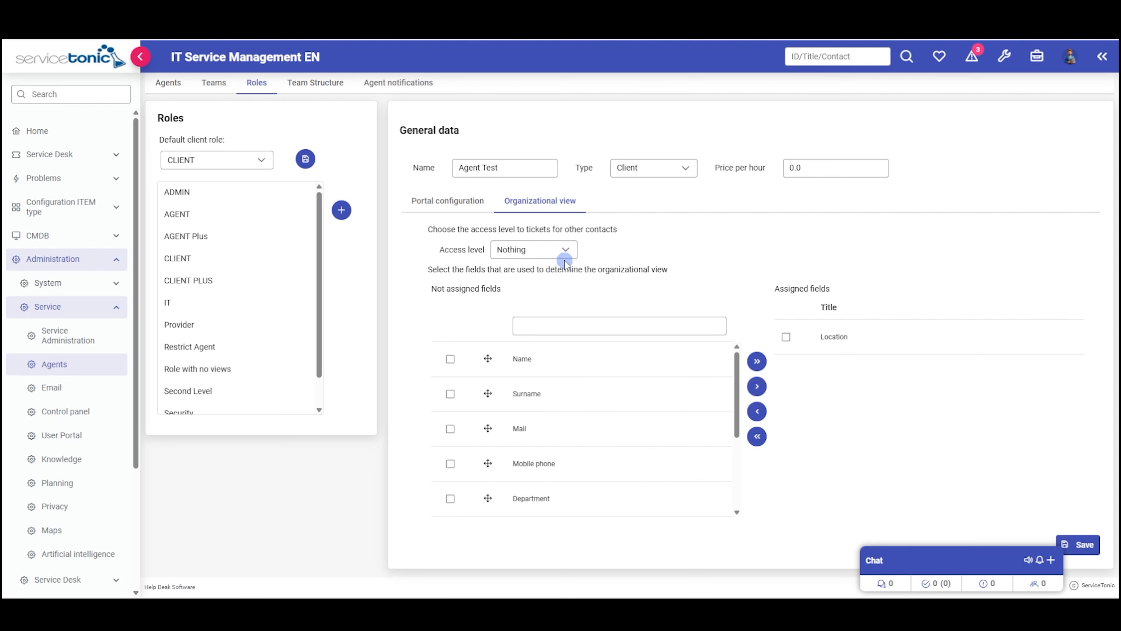
left_click(562, 251)
left_click(529, 313)
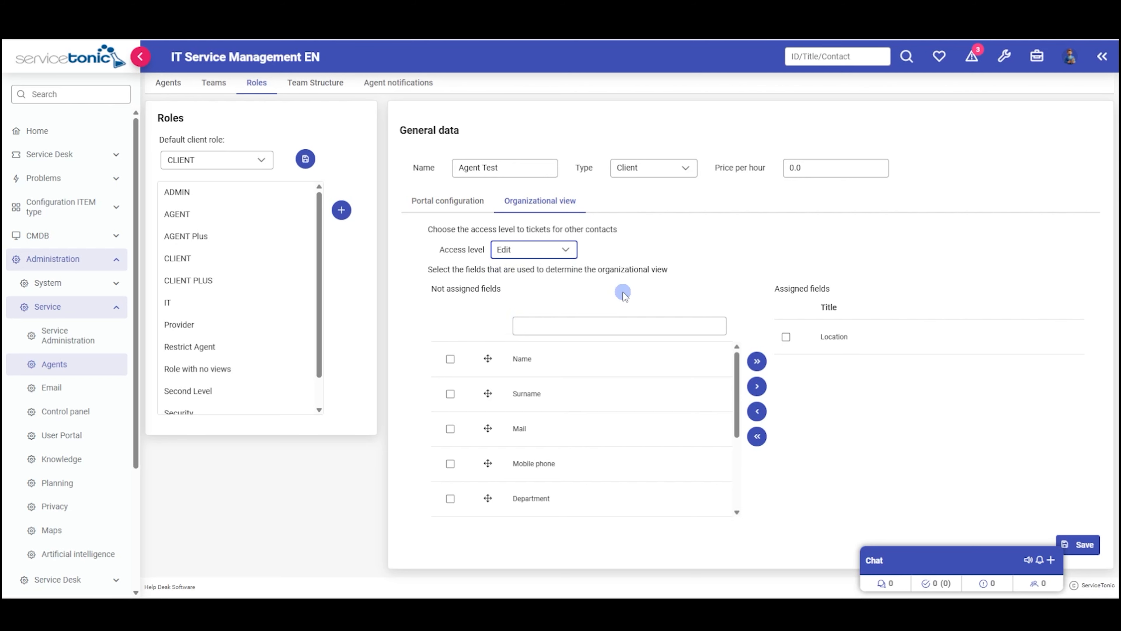
left_click(311, 82)
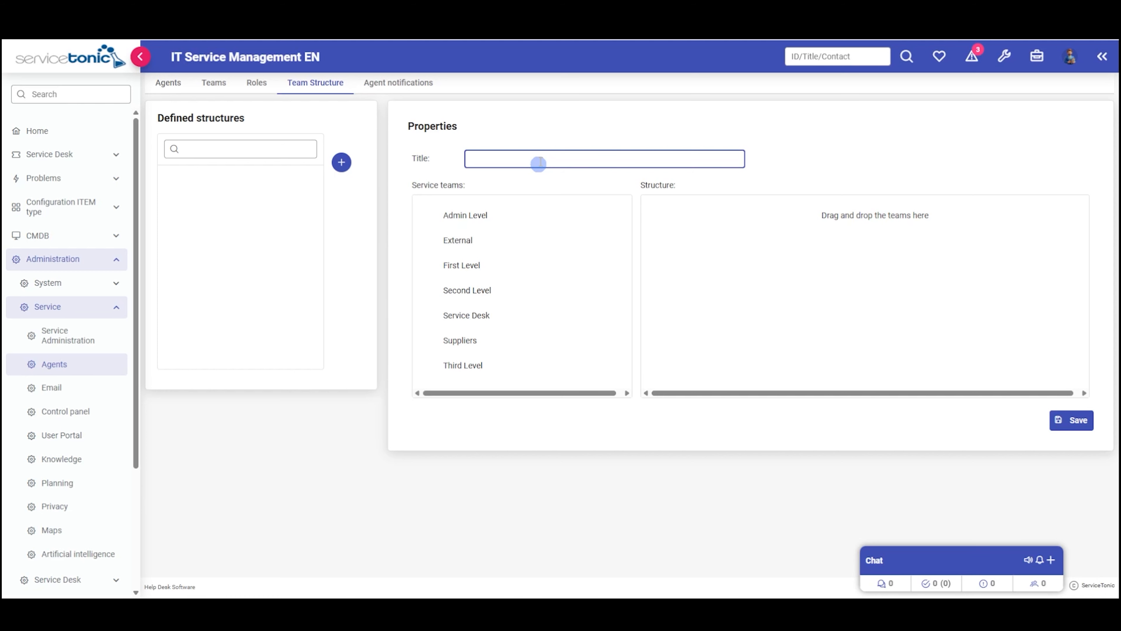
- Title the structure 'Team Structure' and nest First Level and Second Level under Service Desk
type("Team Structure")
left_click_drag(478, 322, 746, 230)
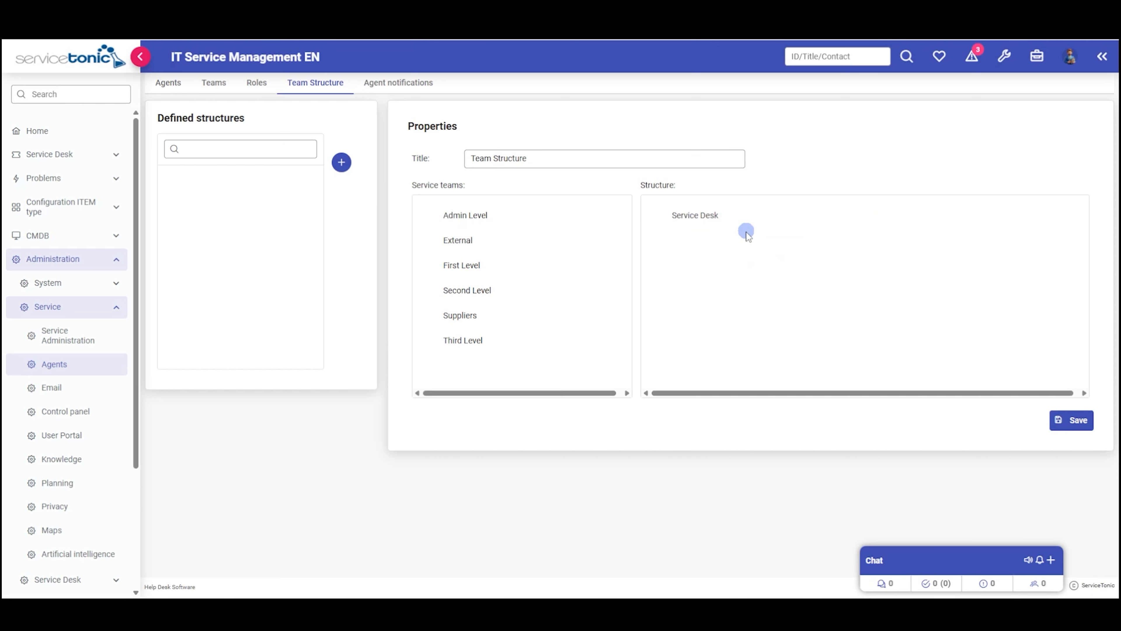
left_click_drag(469, 270, 717, 221)
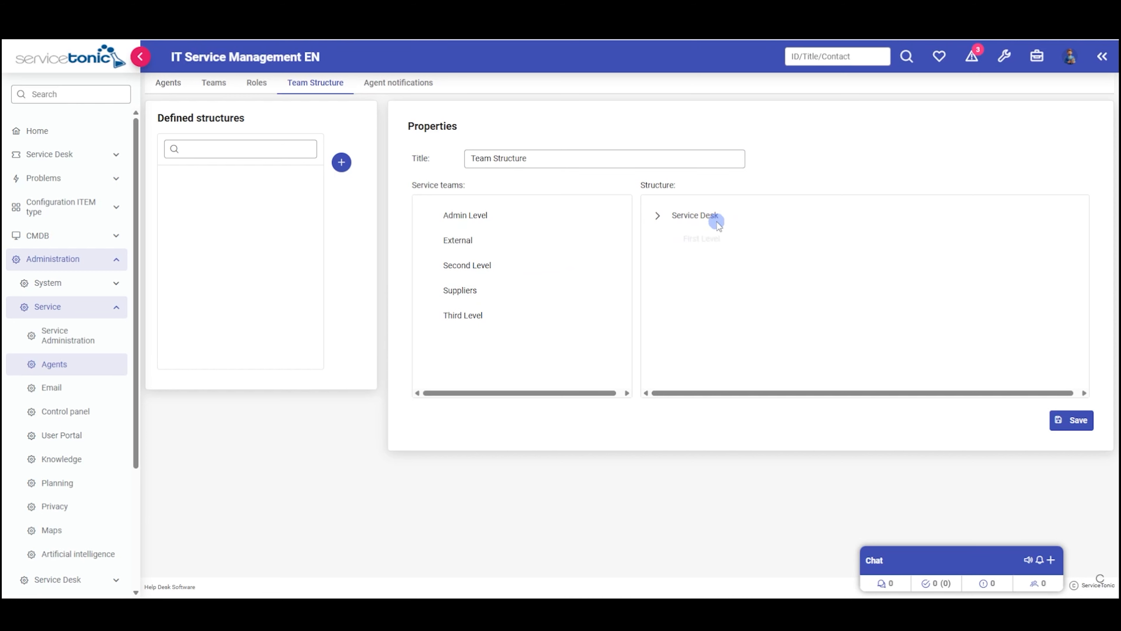
left_click_drag(469, 267, 715, 221)
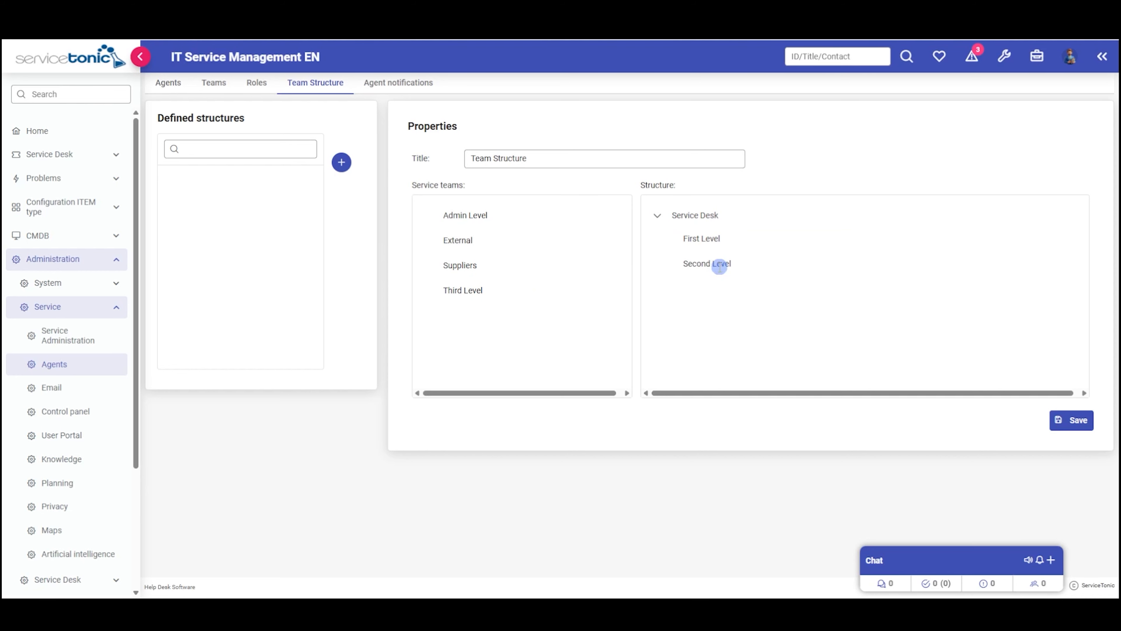